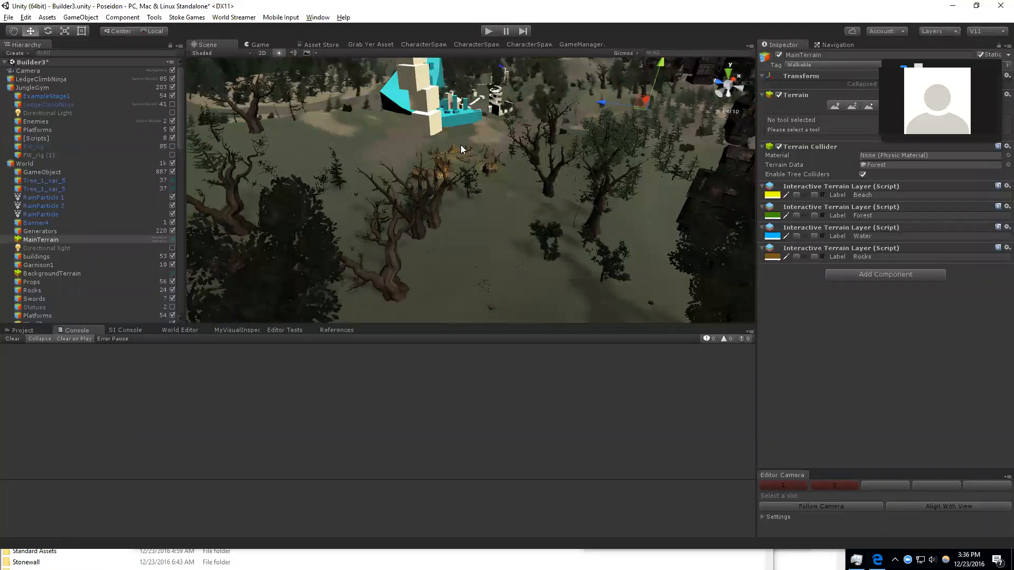
- Examine the terrain, its villages and the surrounding forest from several angles and distances
scroll(423, 165, "down", 10)
scroll(465, 169, "down", 5)
right_click_drag(467, 170, 607, 173)
scroll(534, 170, "down", 8)
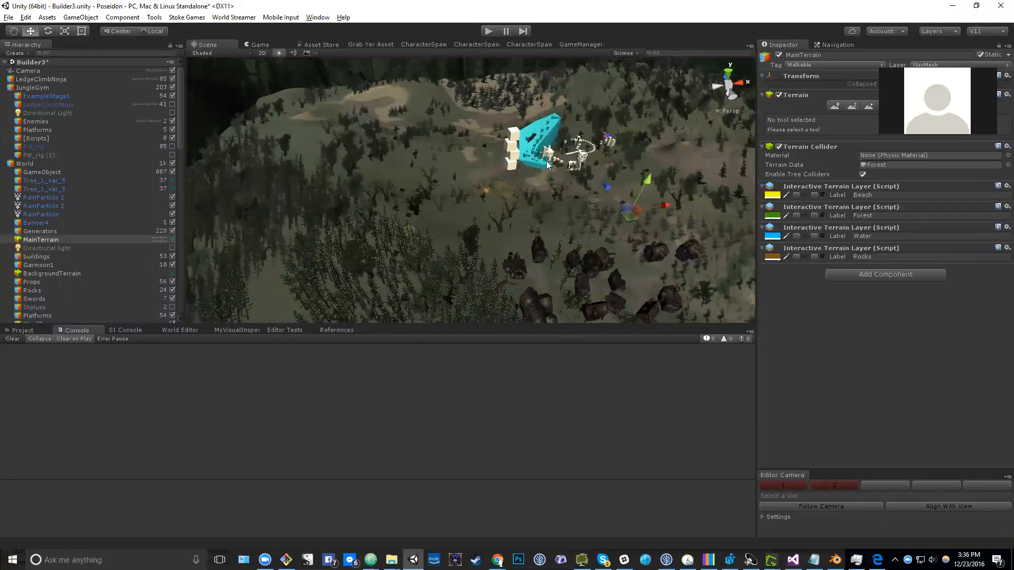
right_click_drag(547, 164, 415, 211)
middle_click_drag(565, 184, 434, 160)
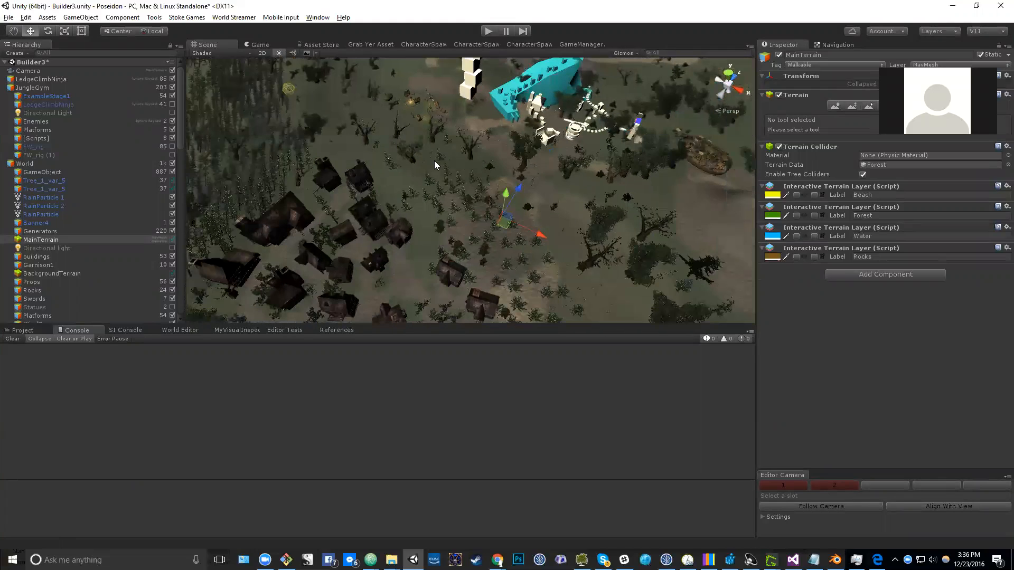
scroll(469, 158, "down", 6)
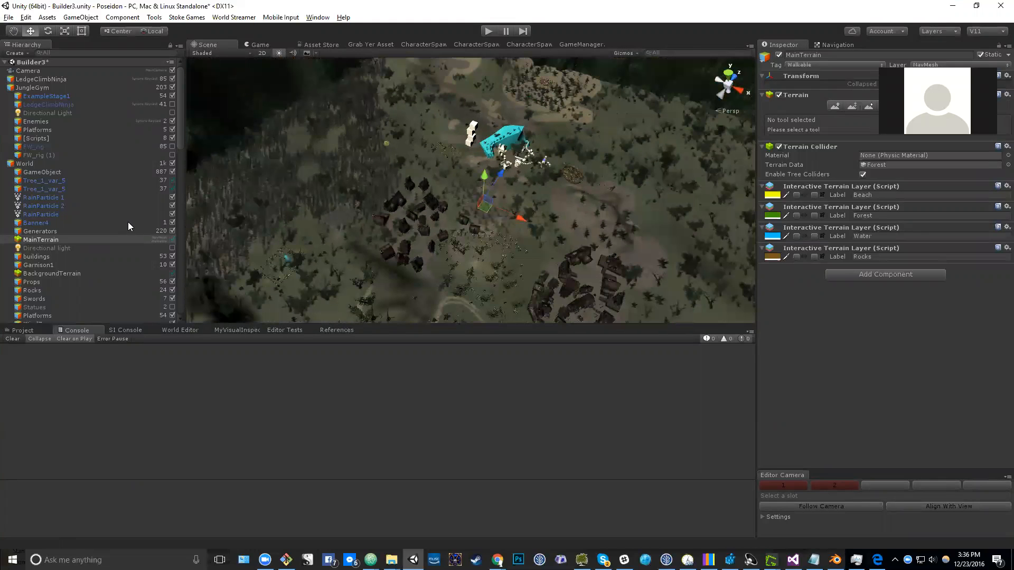
right_click_drag(491, 174, 419, 204)
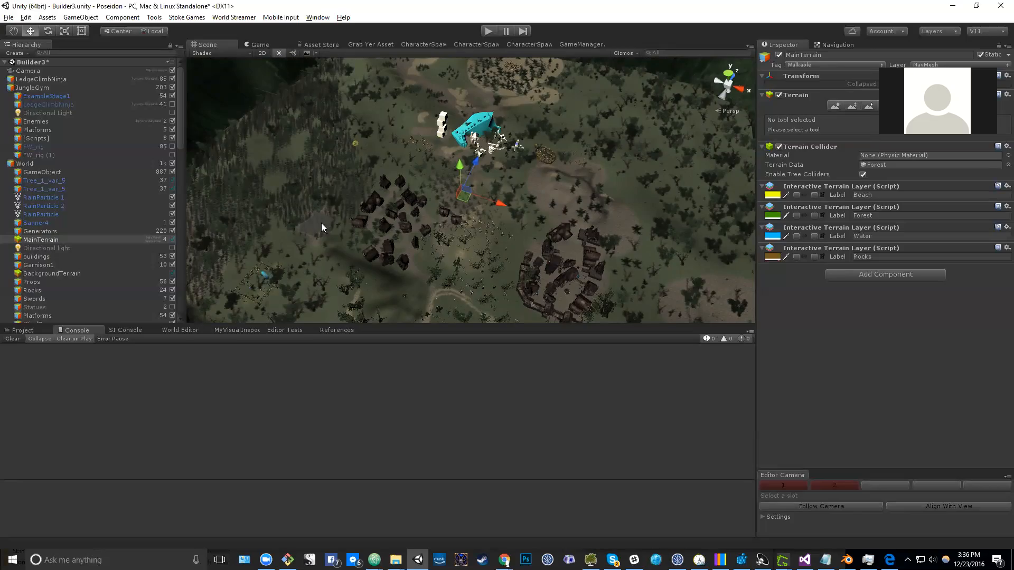
scroll(370, 206, "up", 5)
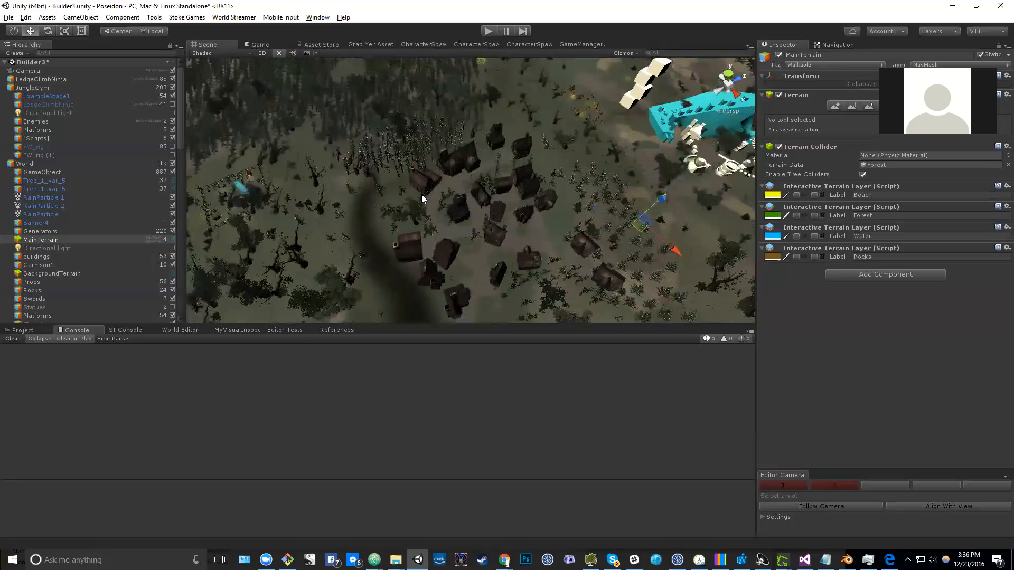
right_click_drag(421, 194, 371, 201)
scroll(429, 163, "up", 3)
middle_click_drag(372, 201, 453, 175)
scroll(508, 192, "down", 2)
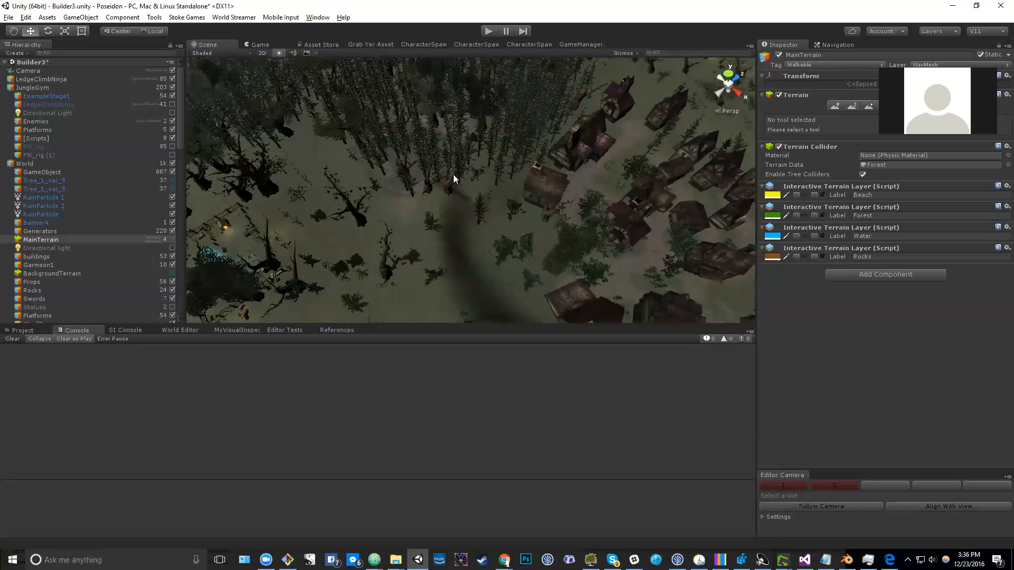
scroll(470, 192, "down", 4)
right_click_drag(493, 212, 672, 179)
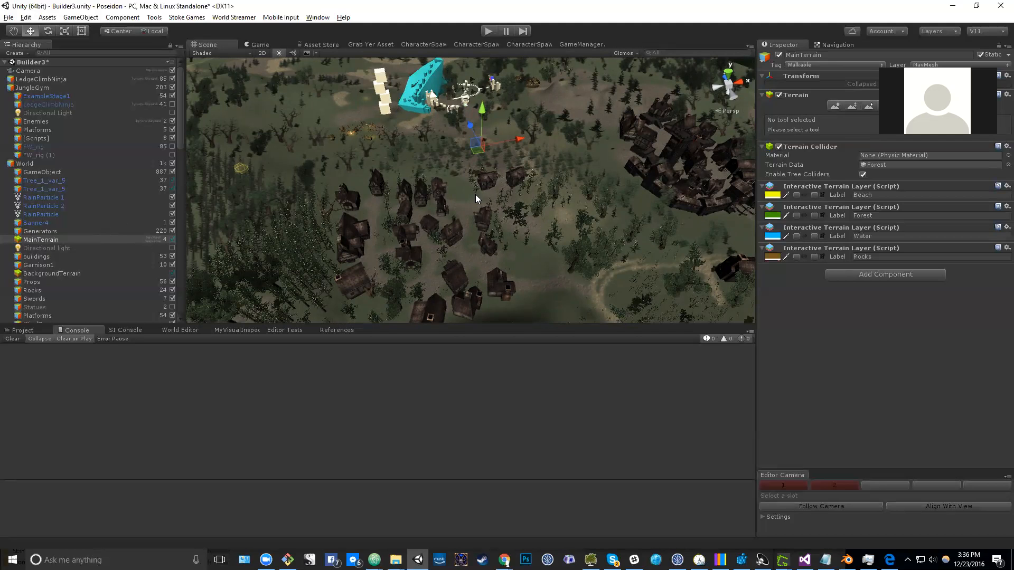
- Look through the scene hierarchy, select the Generators object, and examine its spheres around the forest up close
scroll(55, 206, "down", 10)
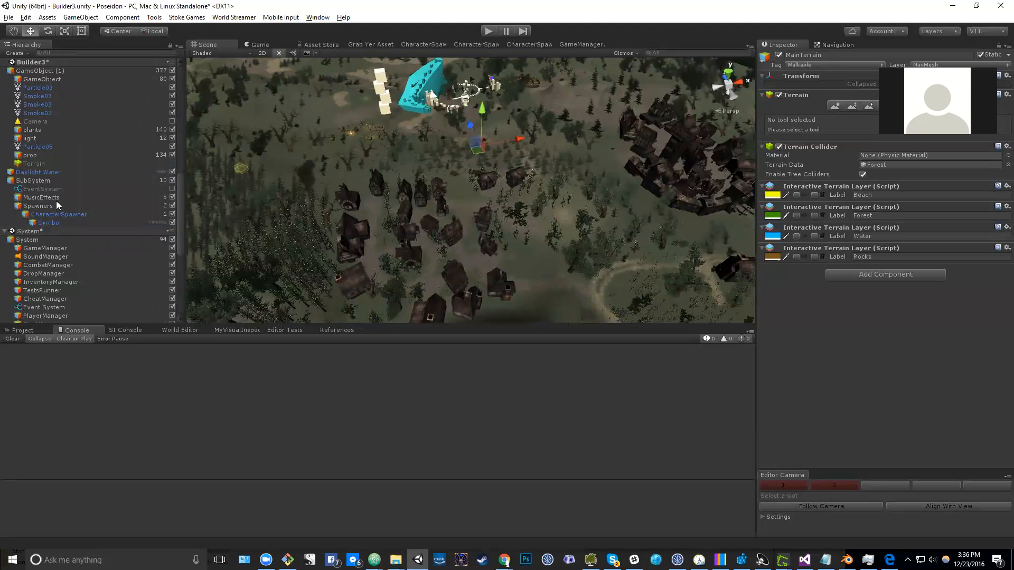
scroll(58, 202, "down", 8)
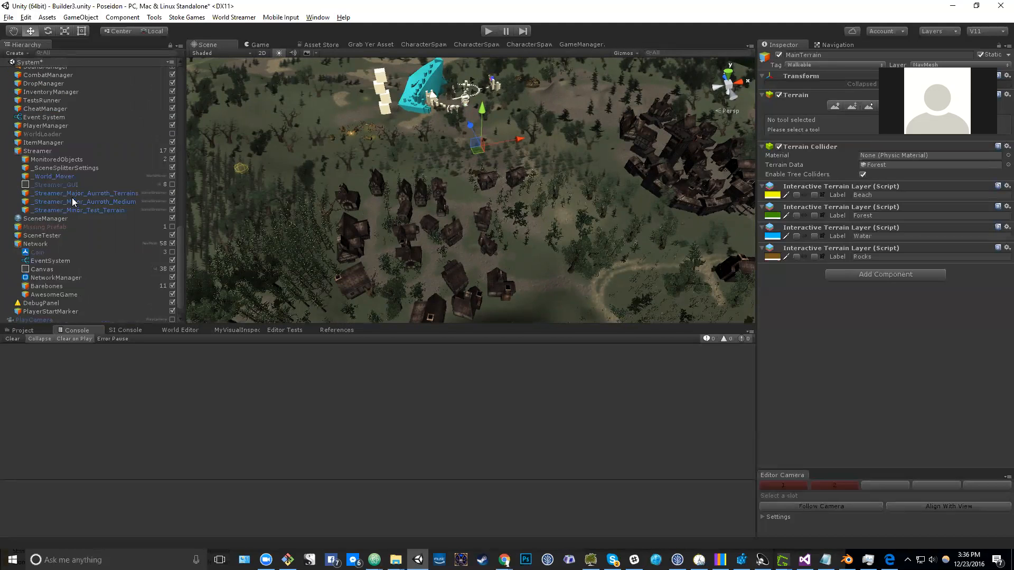
scroll(76, 196, "up", 2)
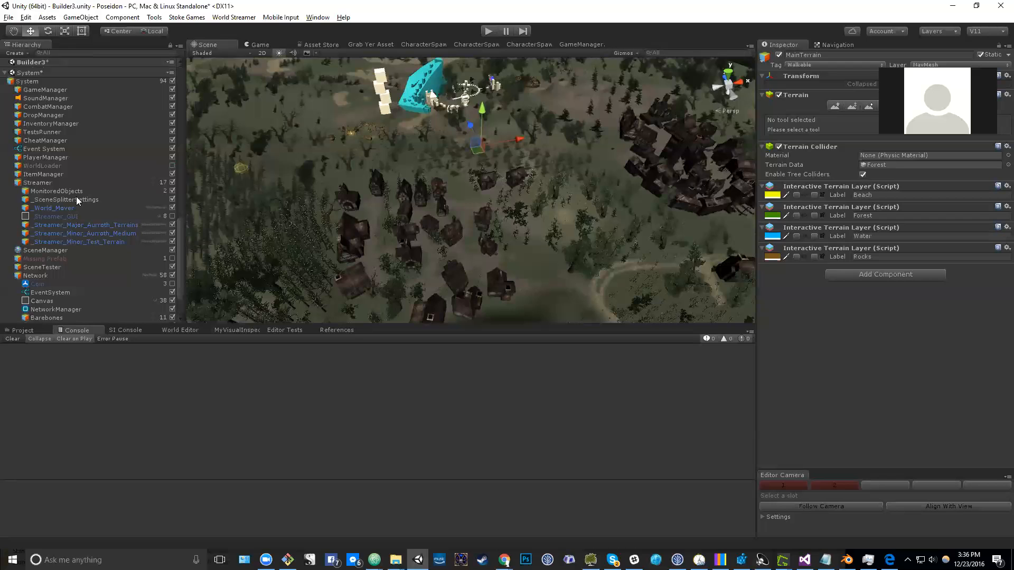
scroll(76, 197, "up", 9)
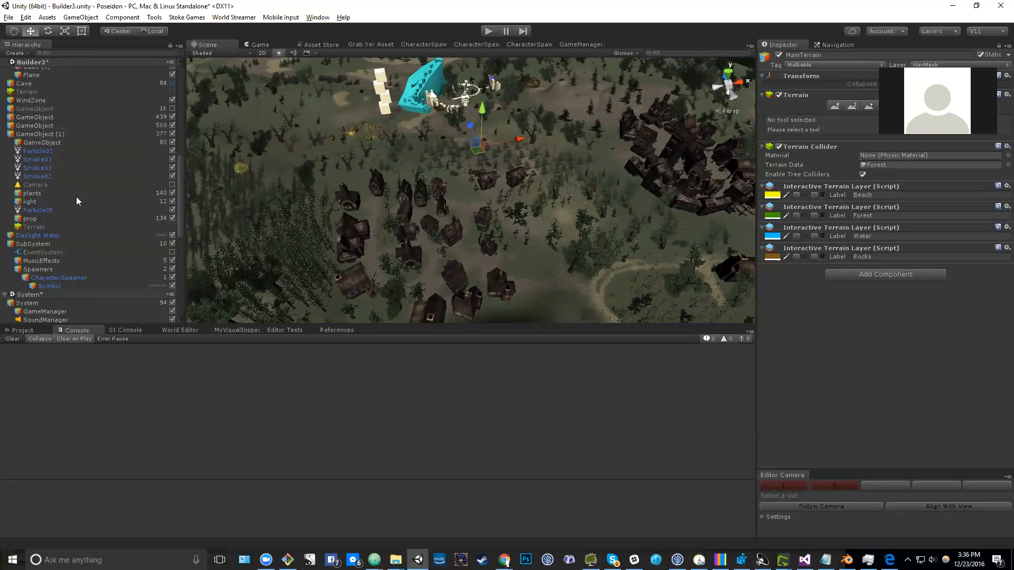
scroll(76, 196, "up", 9)
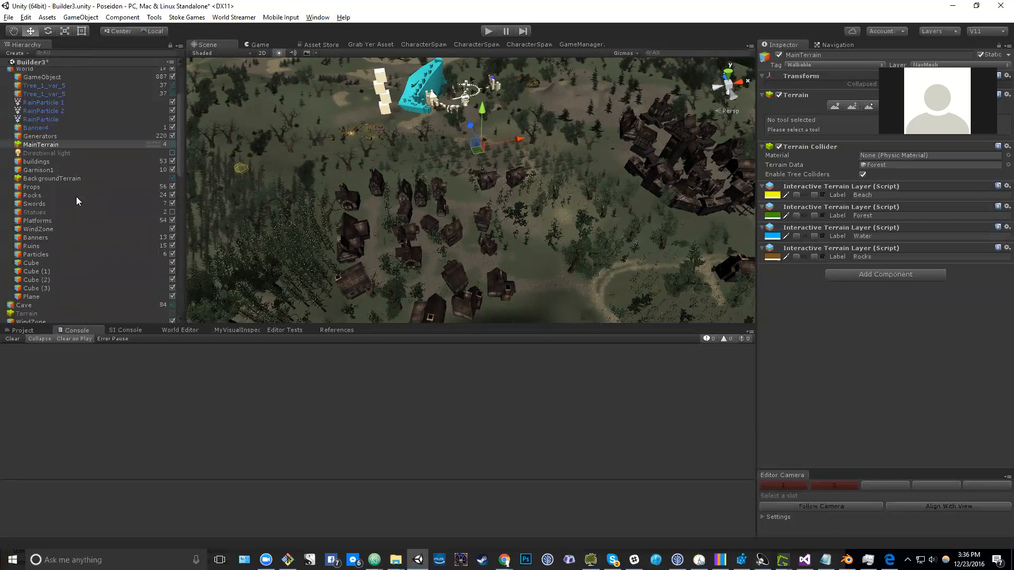
left_click(58, 218)
scroll(57, 216, "up", 4)
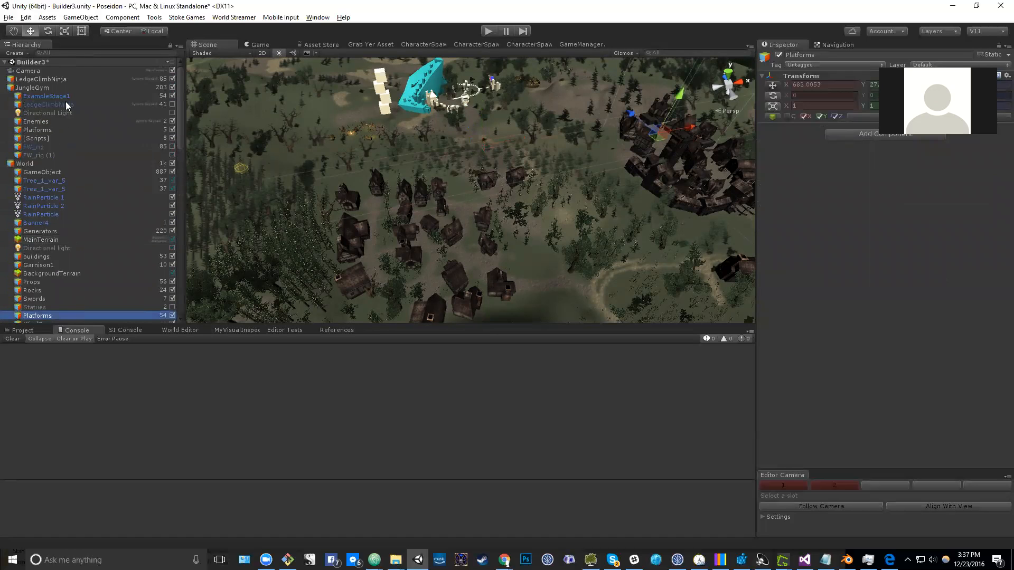
left_click(54, 231)
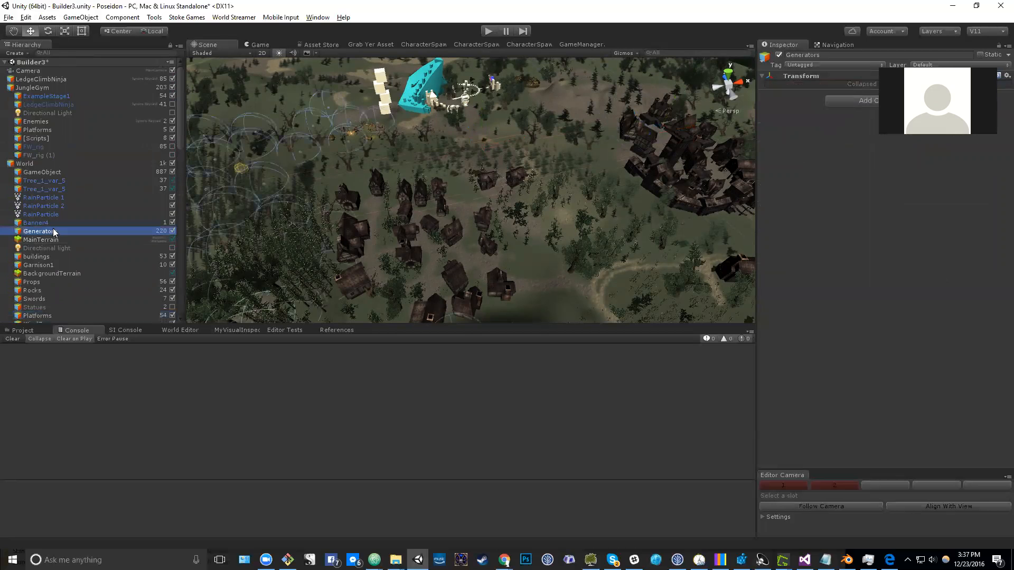
left_click_drag(439, 194, 305, 191, "alt")
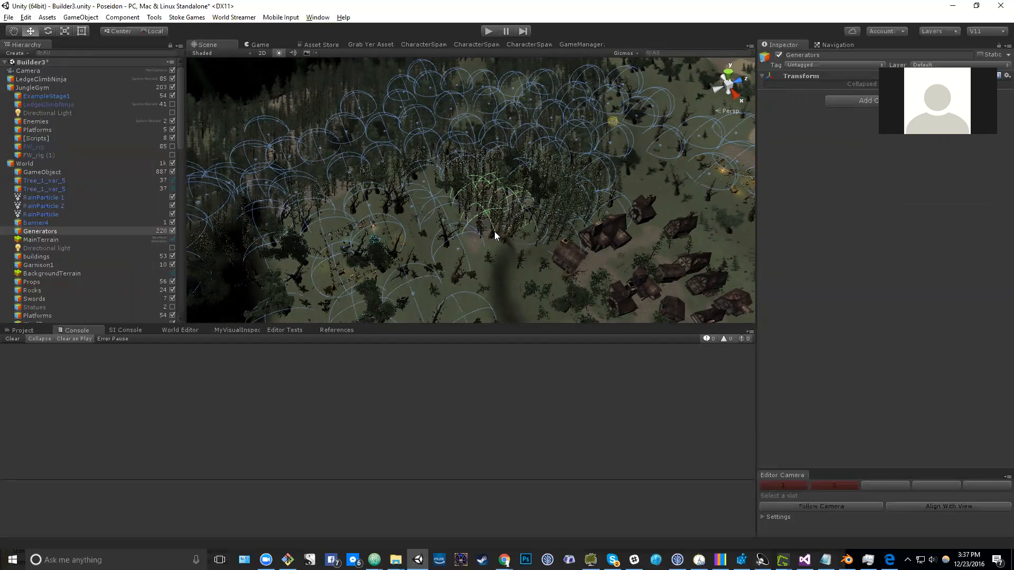
left_click_drag(493, 224, 446, 264, "alt")
scroll(470, 227, "up", 5)
scroll(446, 264, "up", 3)
middle_click_drag(447, 268, 436, 213)
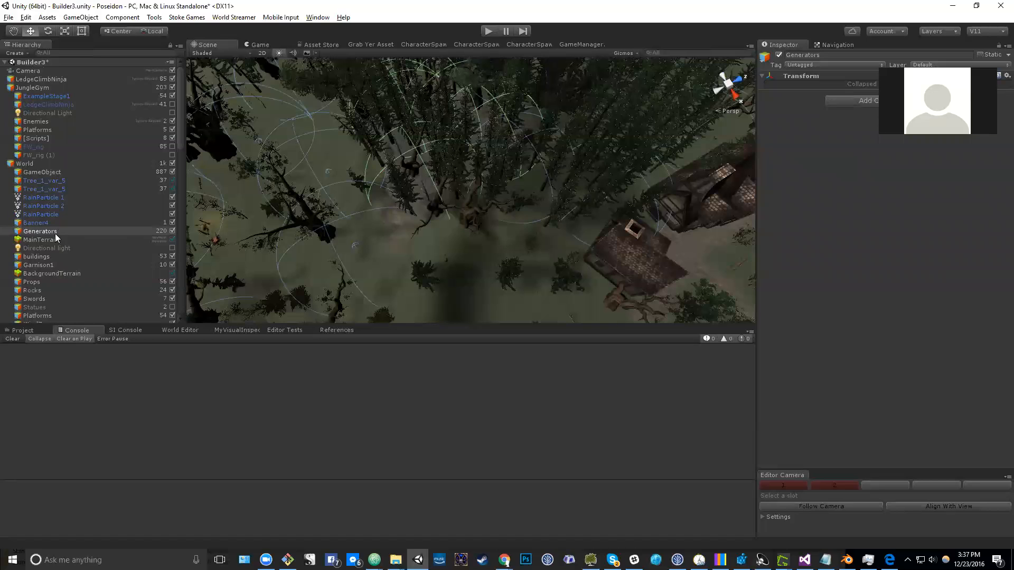
- Show the Beach and Forest interactive layers of MainTerrain in the scene
left_click(44, 240)
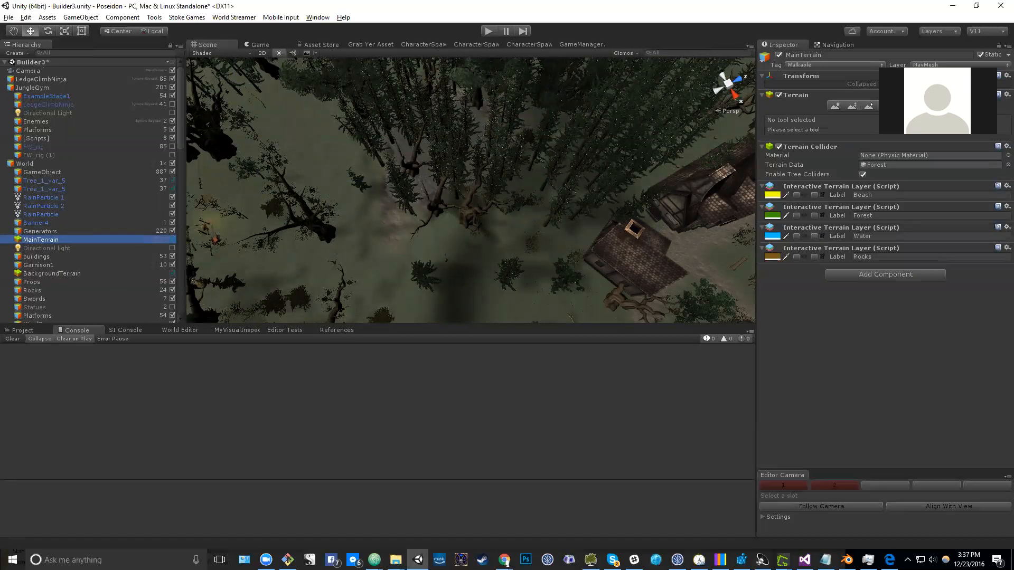
left_click(862, 310)
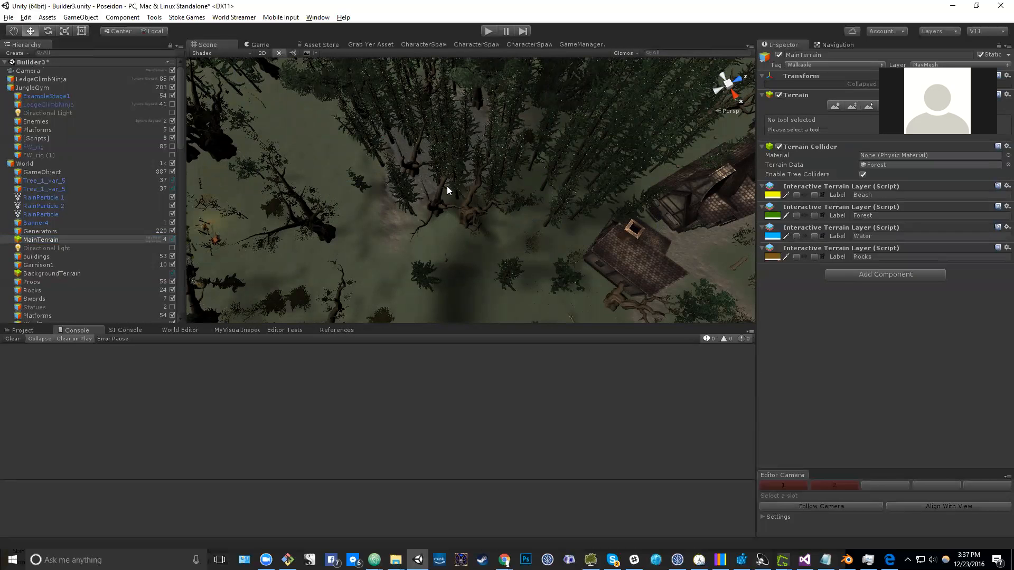
right_click_drag(447, 186, 499, 188)
scroll(500, 189, "down", 10)
left_click(797, 195)
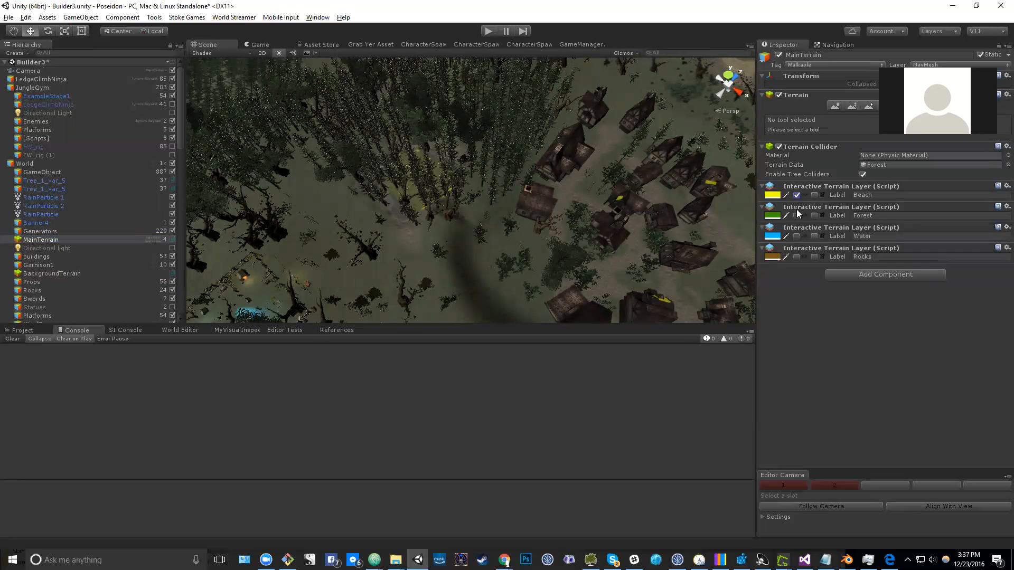
left_click(796, 215)
scroll(508, 210, "down", 12)
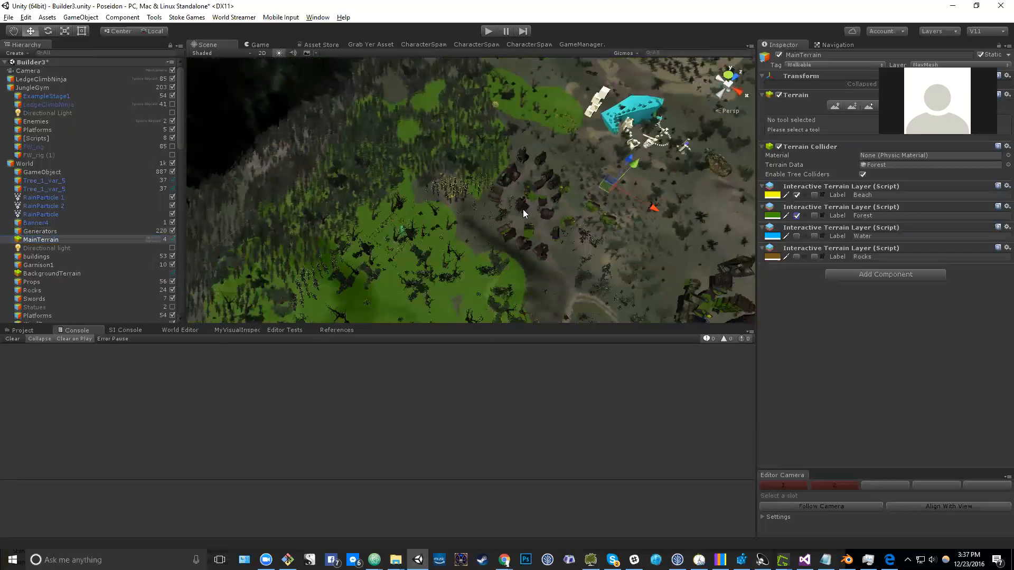
middle_click_drag(532, 214, 495, 182)
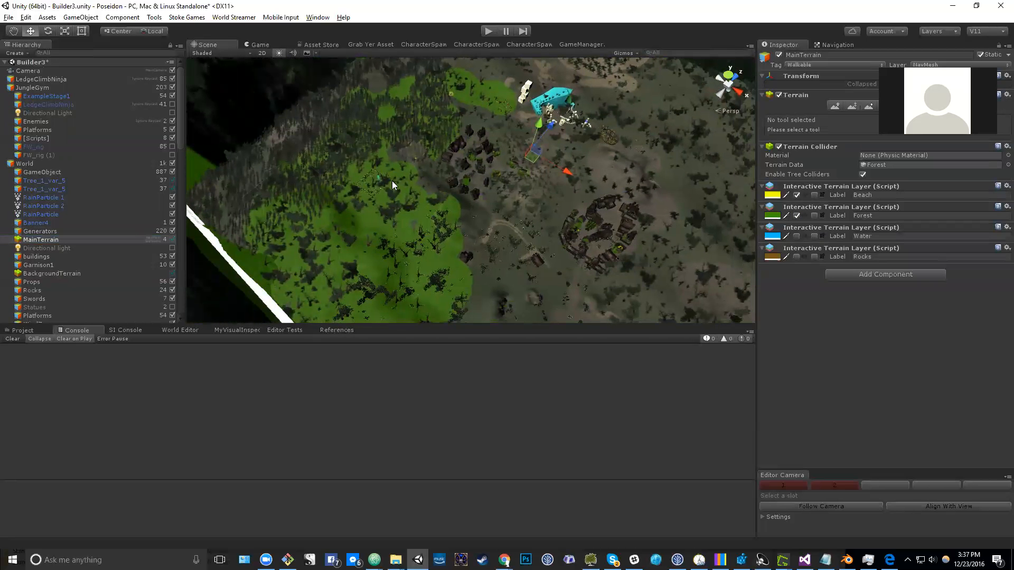
- Show the Water and Rocks layers on MainTerrain and hide the Beach layer
left_click(797, 236)
left_click(797, 195)
left_click(797, 256)
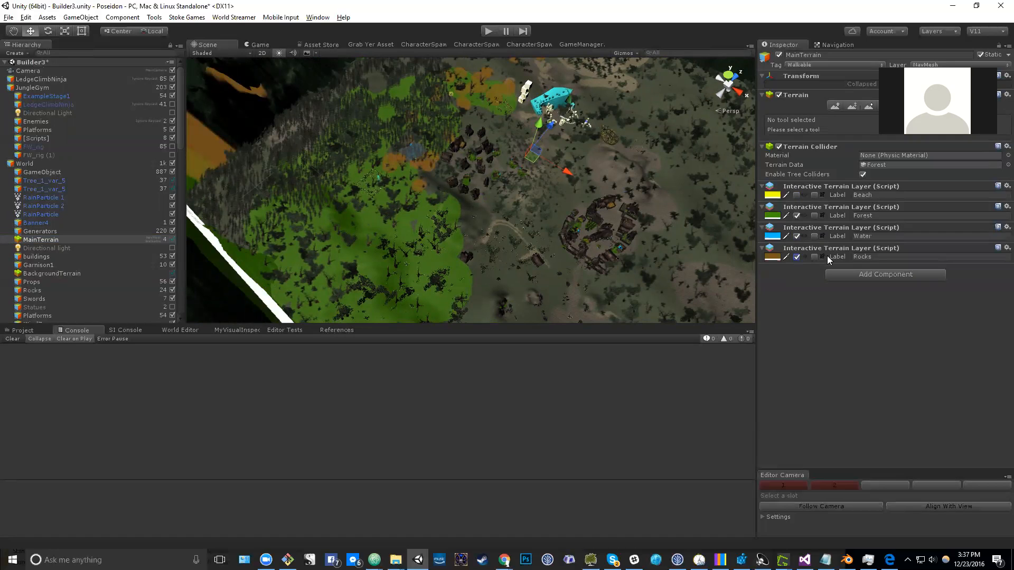
left_click(868, 236)
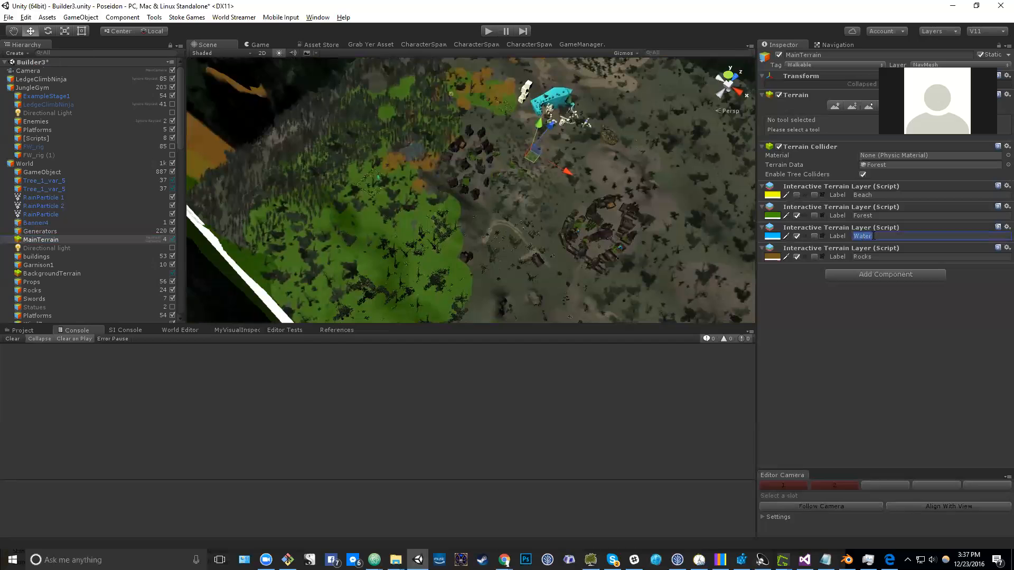
left_click(875, 215)
left_click(881, 195)
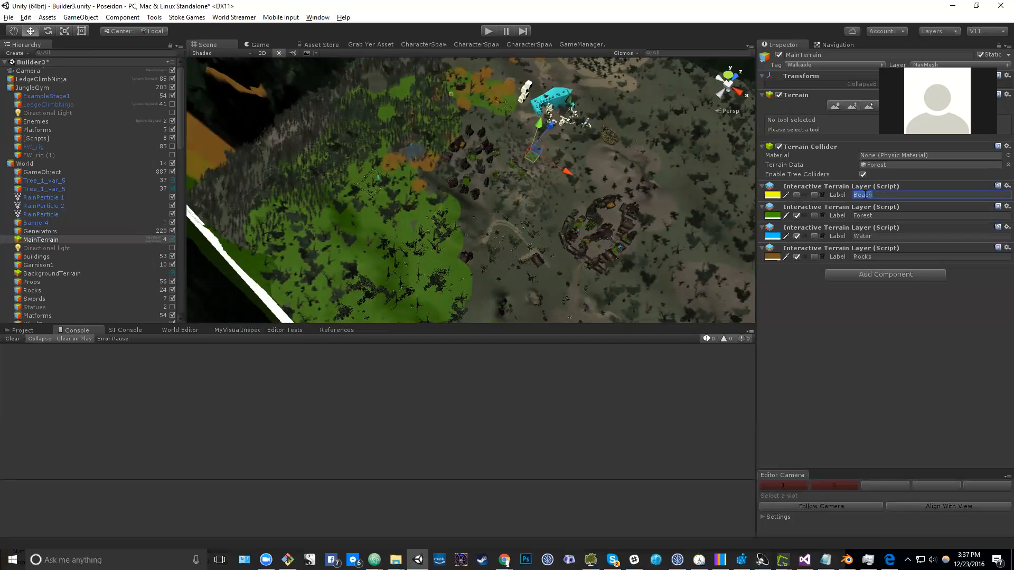
- Enable edit mode for the Forest layer and paint forest along the terrain's edge and over a large patch across the clearing
middle_click_drag(478, 219, 519, 195)
scroll(526, 189, "up", 3)
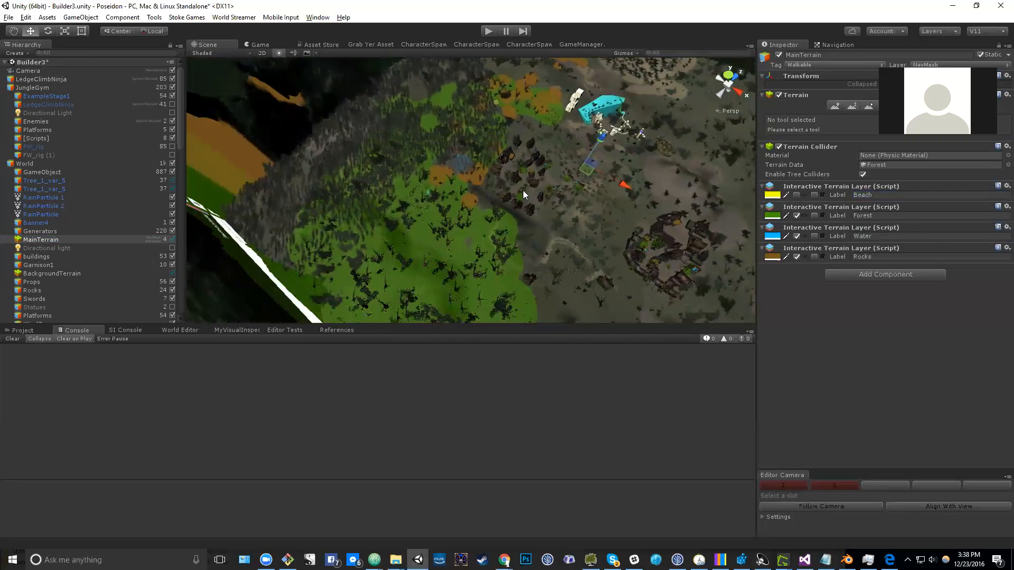
middle_click_drag(567, 224, 550, 147)
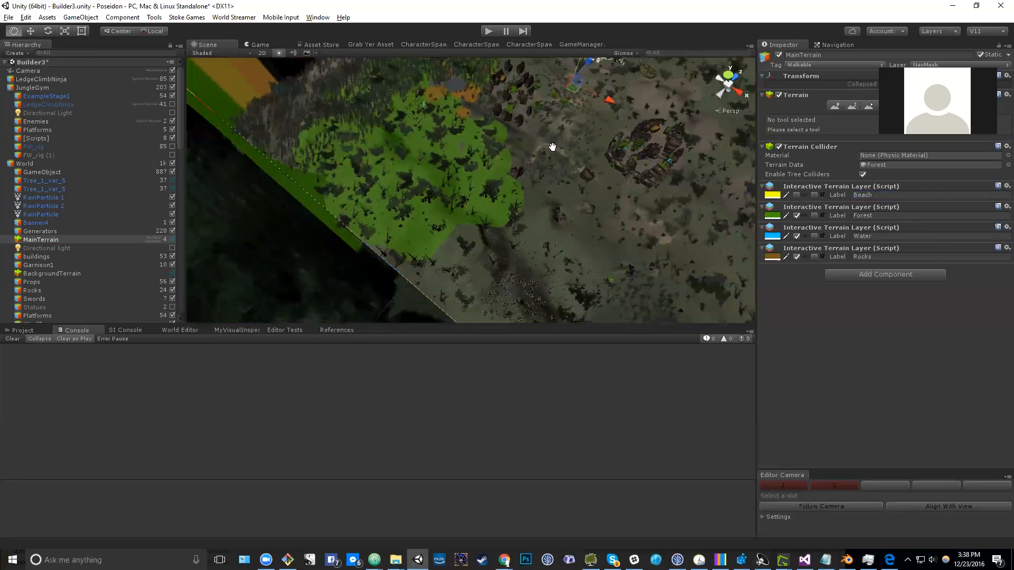
left_click(814, 215)
middle_click_drag(624, 201, 573, 160)
mouse_move(363, 198)
left_mouse_down()
mouse_move(346, 201)
mouse_move(364, 216)
mouse_move(370, 241)
mouse_move(417, 275)
mouse_move(450, 235)
mouse_move(616, 222)
mouse_move(670, 301)
mouse_move(675, 245)
mouse_move(614, 181)
mouse_move(677, 136)
mouse_move(658, 156)
mouse_move(672, 217)
mouse_move(715, 253)
mouse_move(699, 242)
mouse_move(574, 265)
mouse_move(539, 210)
mouse_move(494, 288)
mouse_move(538, 213)
mouse_move(507, 197)
mouse_move(520, 249)
mouse_move(547, 198)
mouse_move(556, 243)
mouse_move(562, 191)
mouse_move(547, 257)
left_mouse_up()
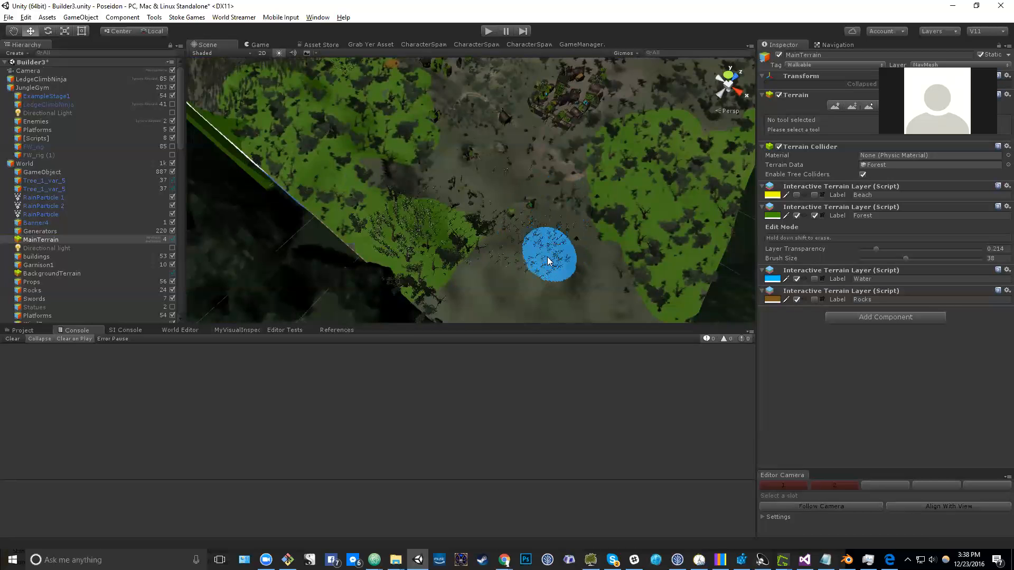
middle_click_drag(502, 149, 491, 170)
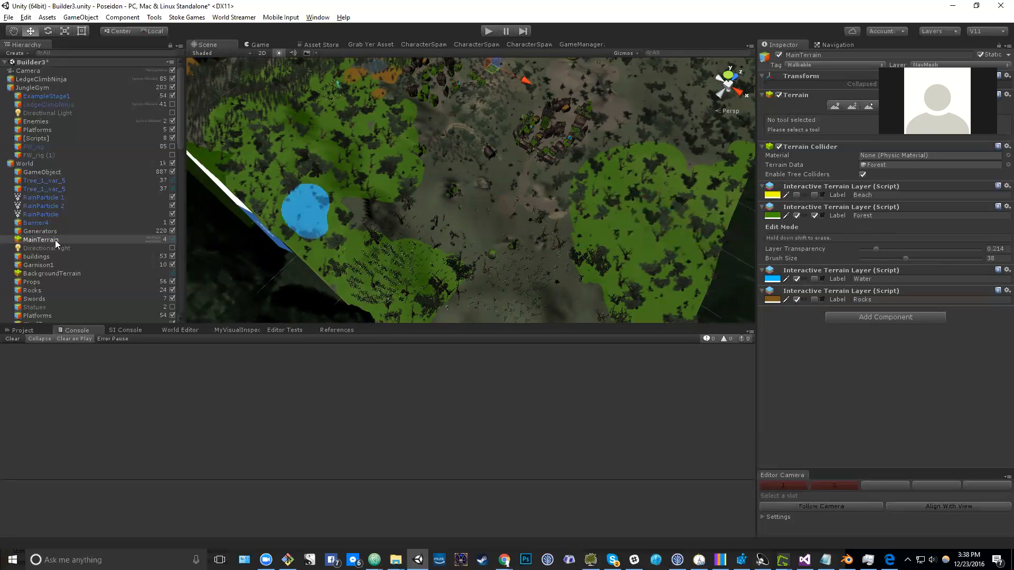
- Regenerate the audio sources of ForestAmbiance under Generators, using MainTerrain's Forest layer and a radius of 30
left_click(42, 231)
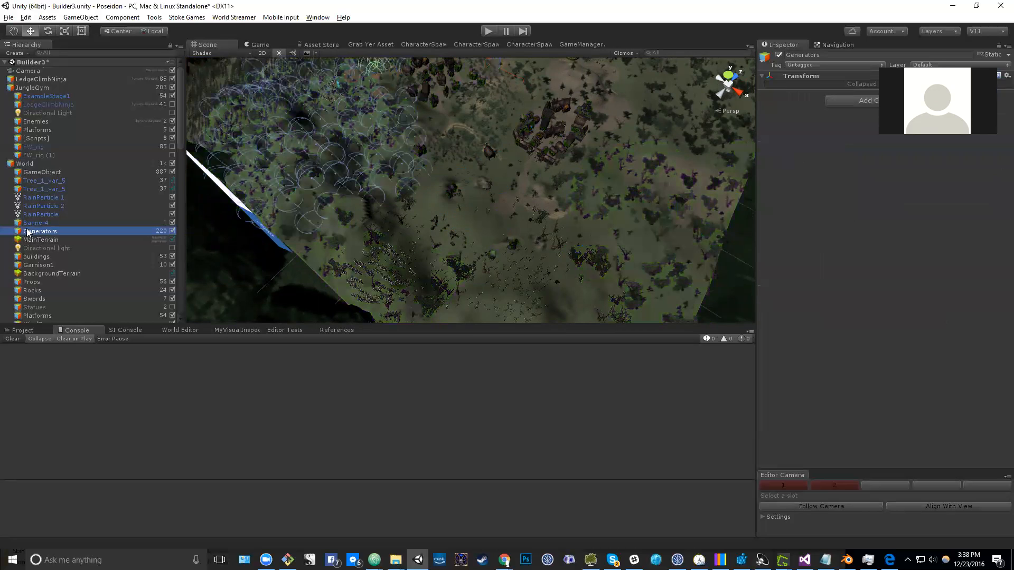
left_click(19, 231)
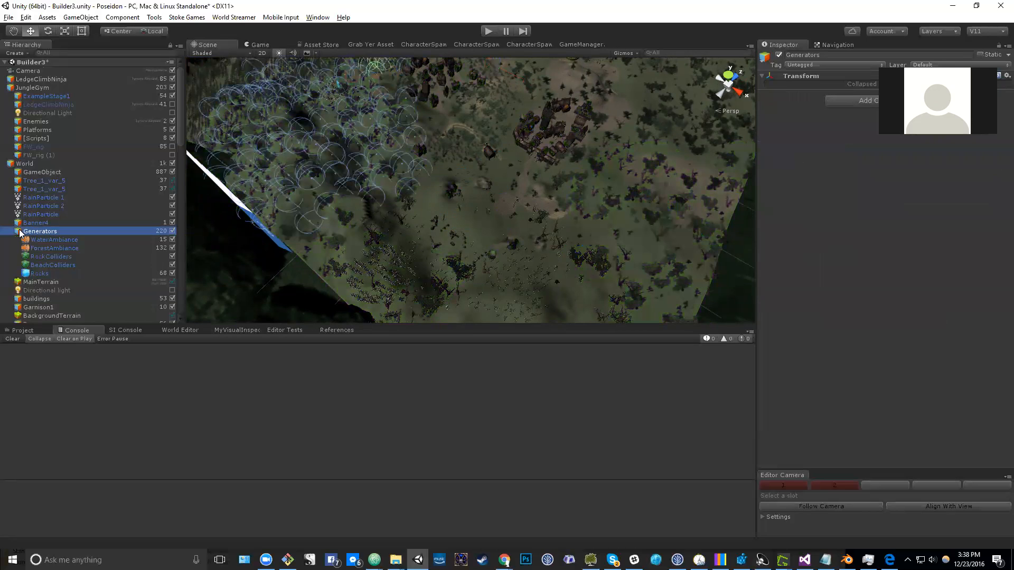
left_click(52, 248)
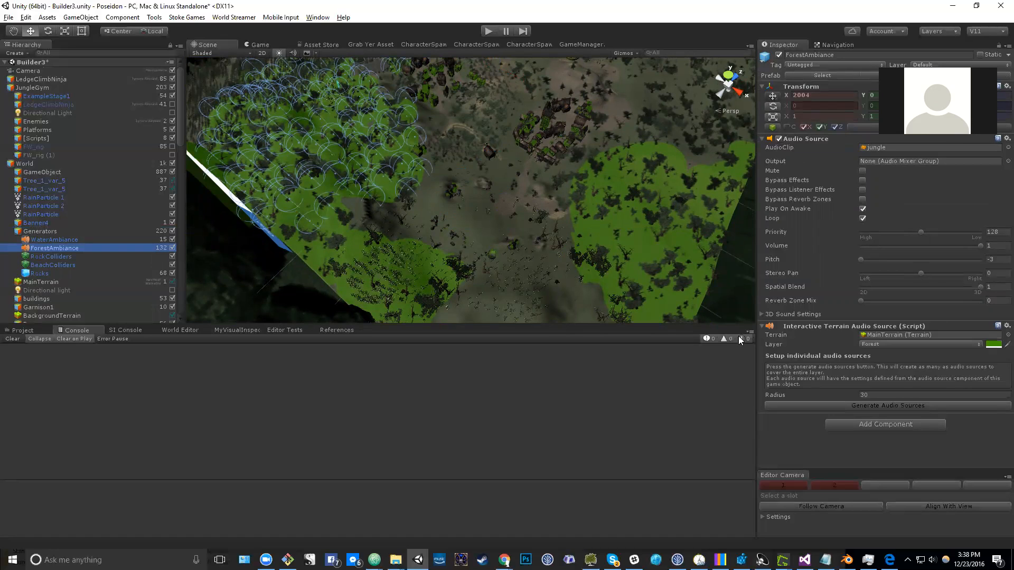
left_click(889, 396)
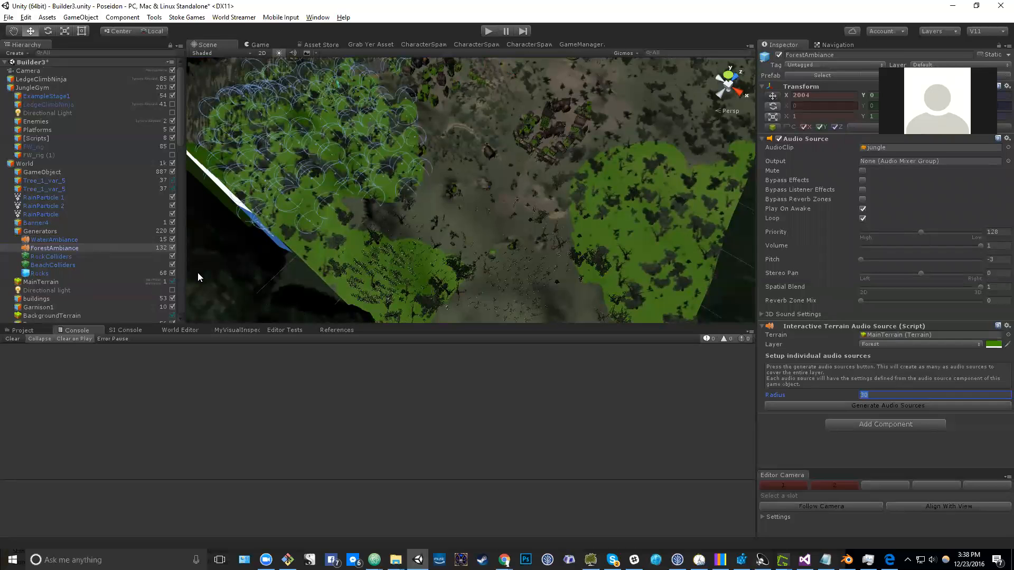
left_click_drag(60, 284, 888, 335)
left_click(890, 406)
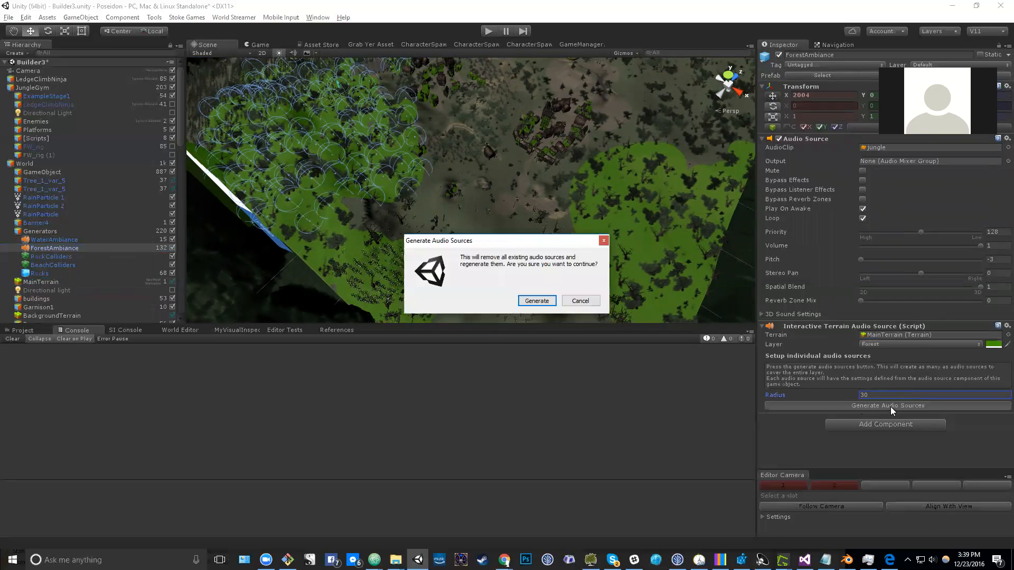
left_click(537, 299)
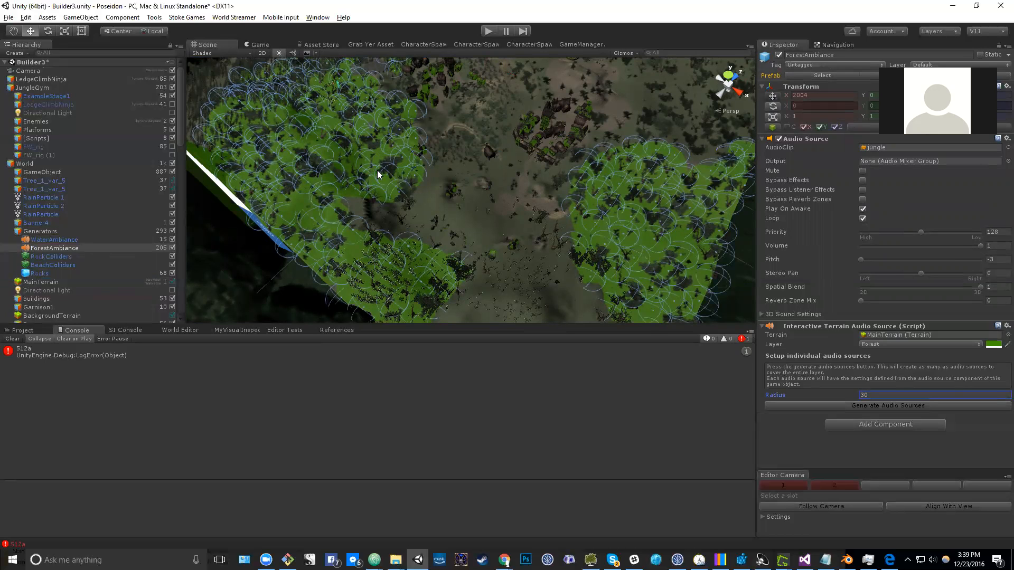
mouse_move(444, 183)
middle_mouse_down()
mouse_move(475, 274)
mouse_move(453, 180)
middle_mouse_up()
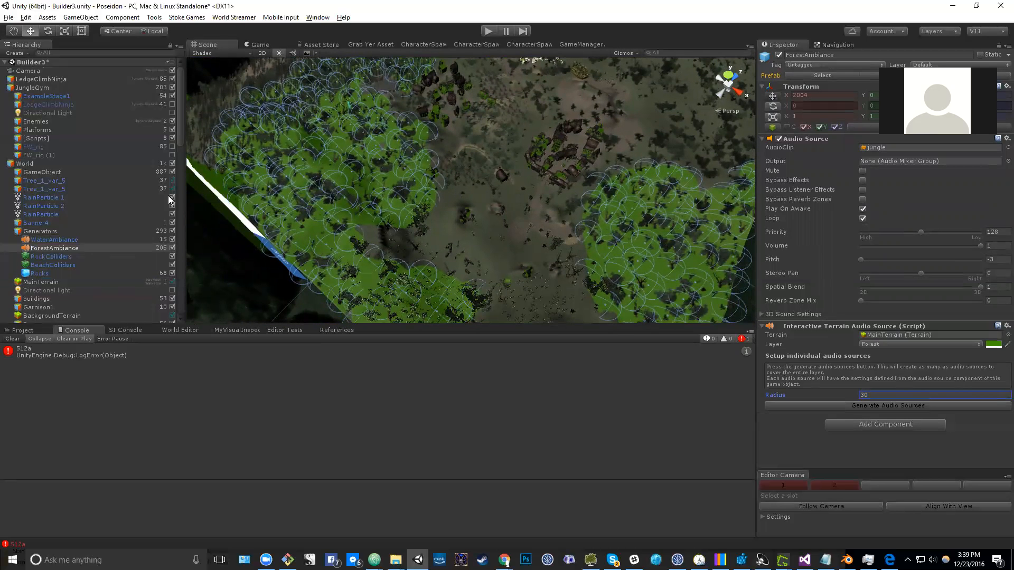
- Inspect the RockColliders, Rocks, BeachColliders and WaterAmbiance objects under Generators and their interactive terrain components
left_click(69, 255)
middle_click_drag(454, 187, 433, 276)
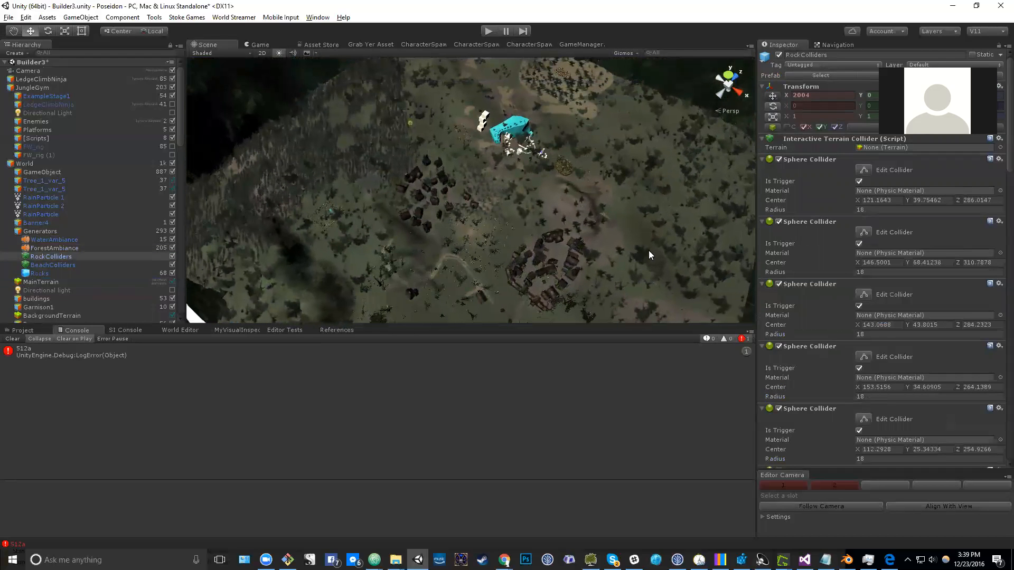
scroll(843, 282, "down", 5)
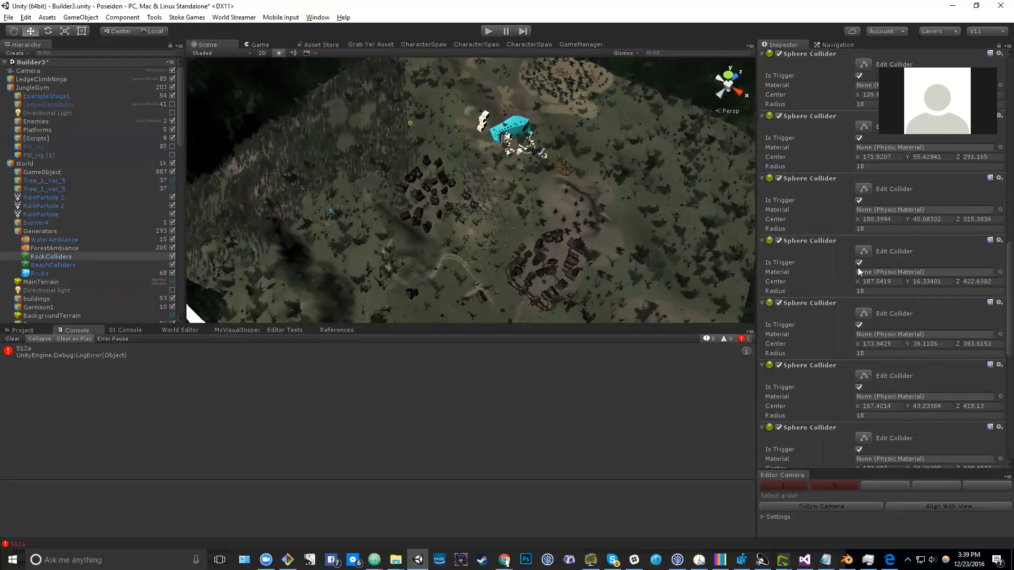
left_click(57, 265)
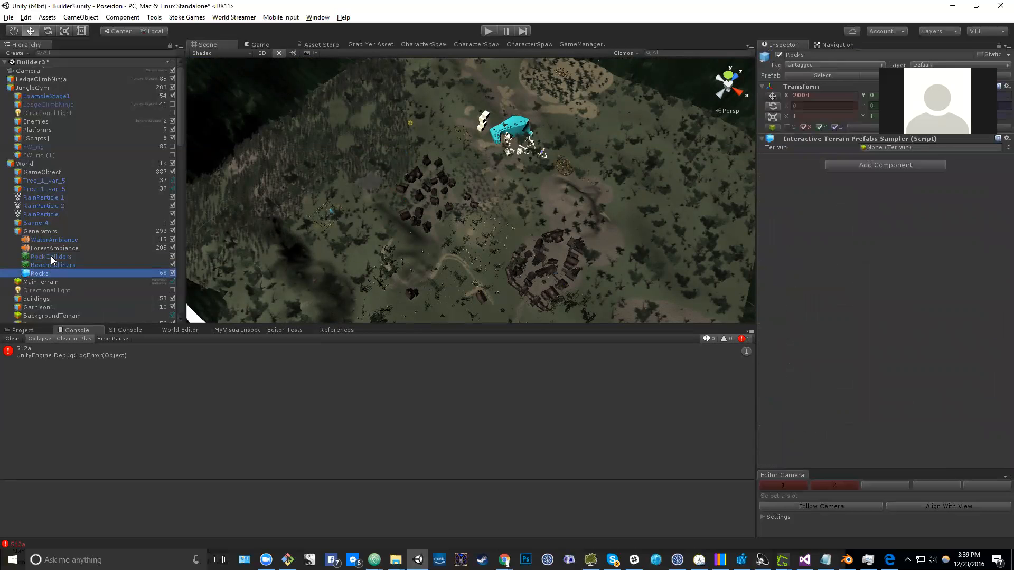
left_click(51, 263)
left_click(64, 239)
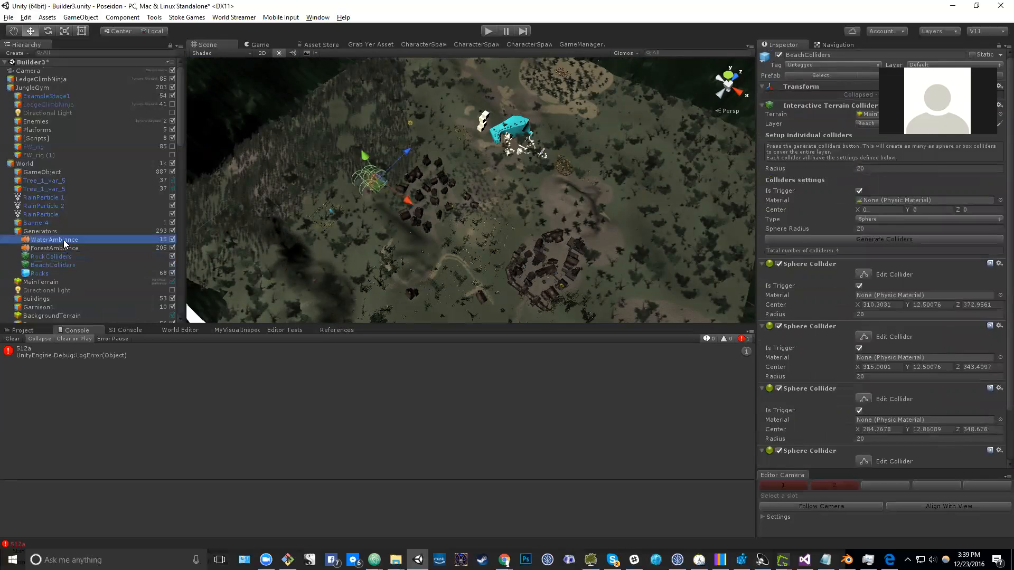
middle_click_drag(385, 220, 497, 229)
scroll(498, 230, "up", 5)
middle_click_drag(419, 254, 453, 212)
scroll(514, 232, "up", 3)
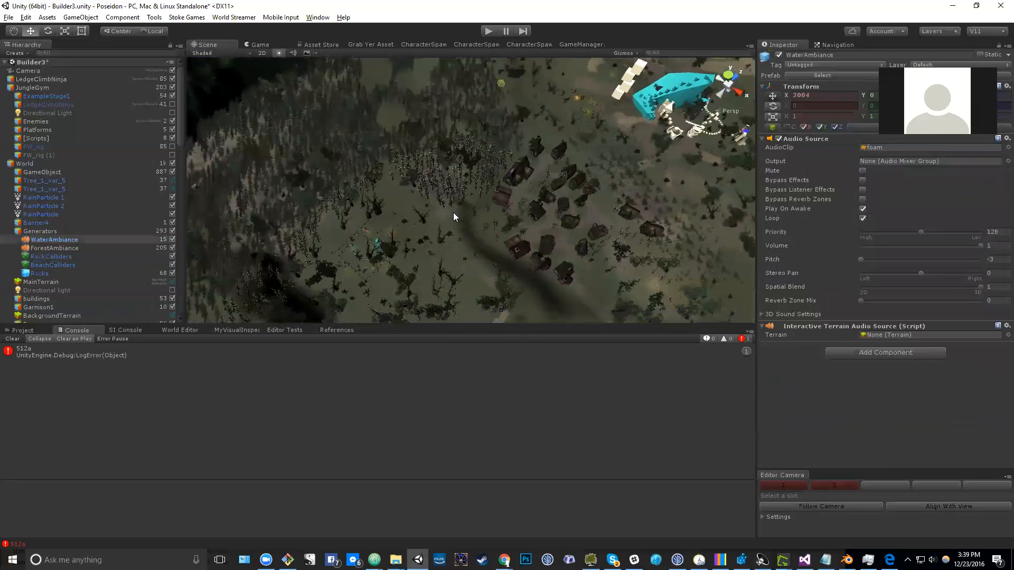
scroll(453, 213, "up", 2)
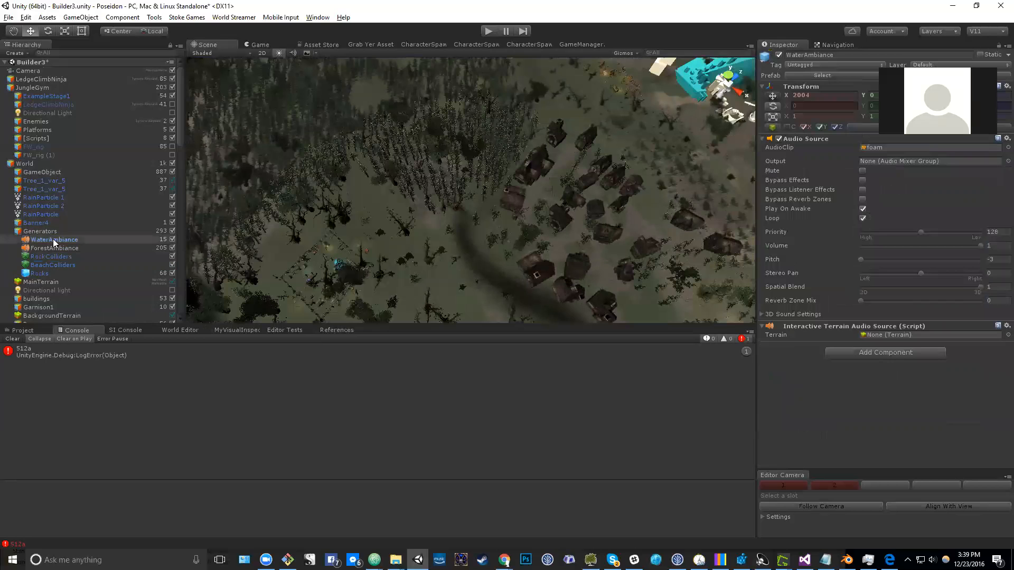
- Leave Forest edit mode on MainTerrain and hide the Forest and Rocks layers so that only the Water layer is displayed
left_click(45, 282)
left_click(799, 215)
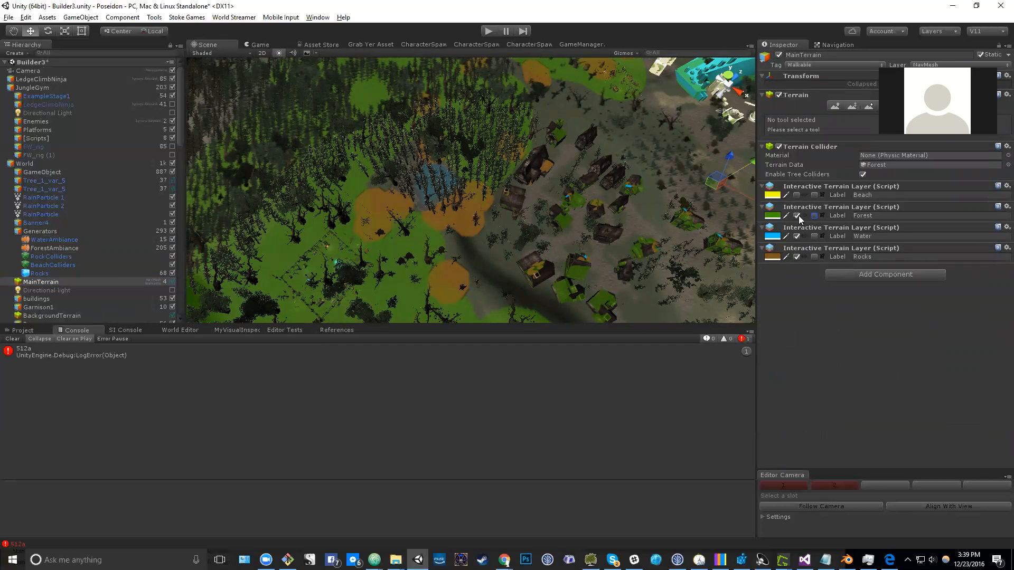
left_click(797, 215)
left_click(797, 256)
left_click(815, 236)
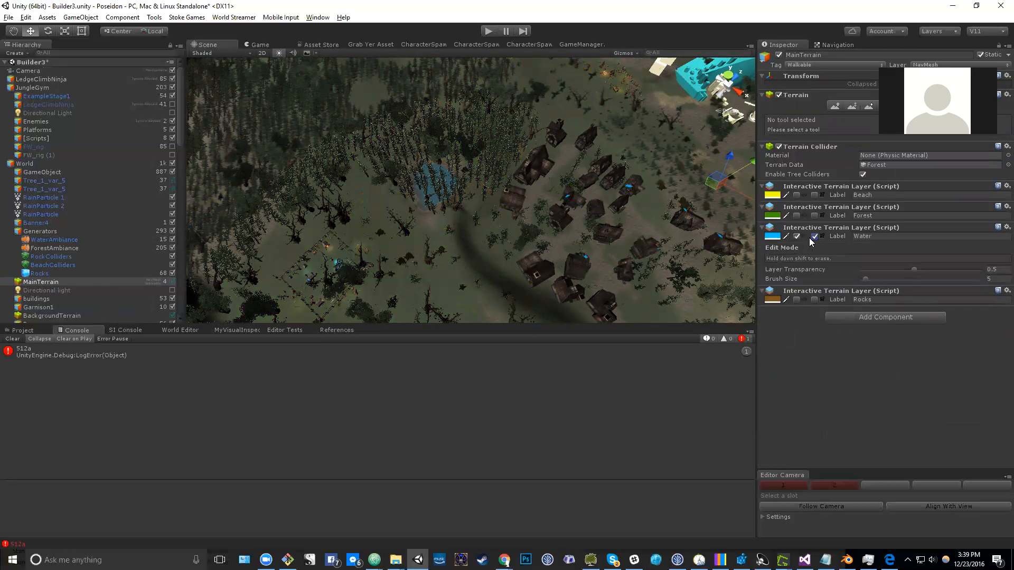
left_click(815, 236)
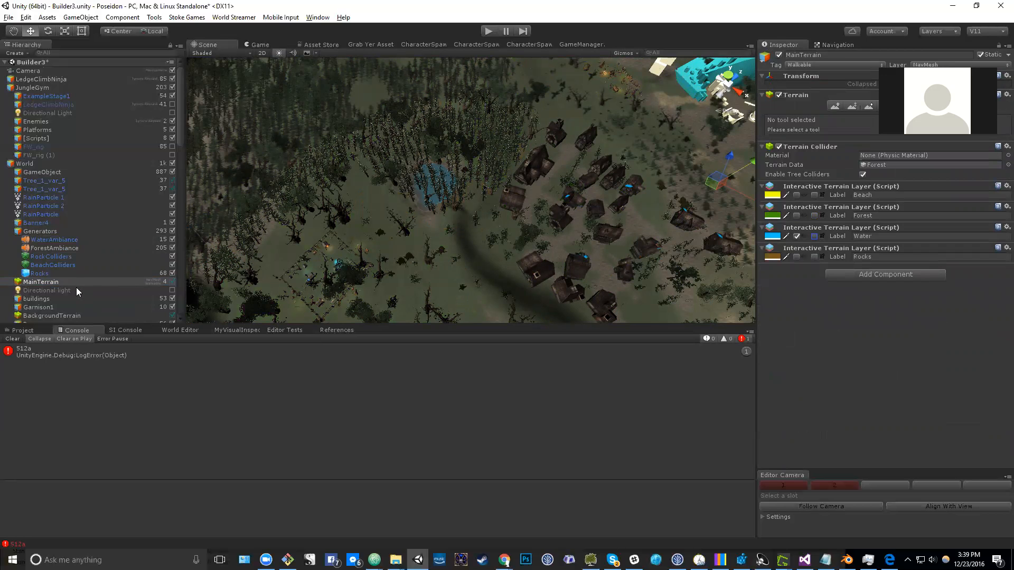
- Assign MainTerrain as the terrain of WaterAmbiance and generate its audio sources for the Water layer with a radius of 60
left_click(58, 242)
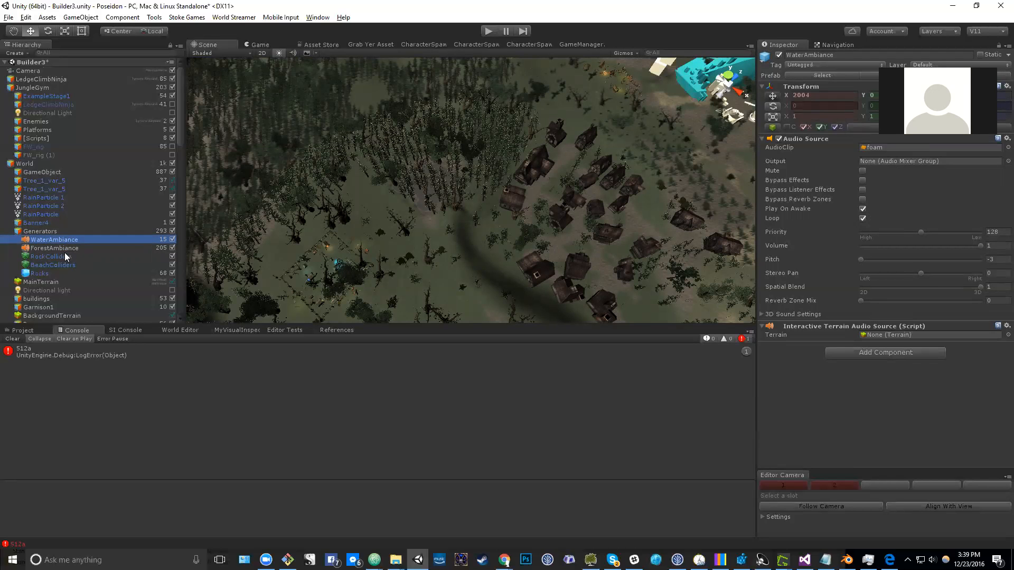
left_click(22, 239)
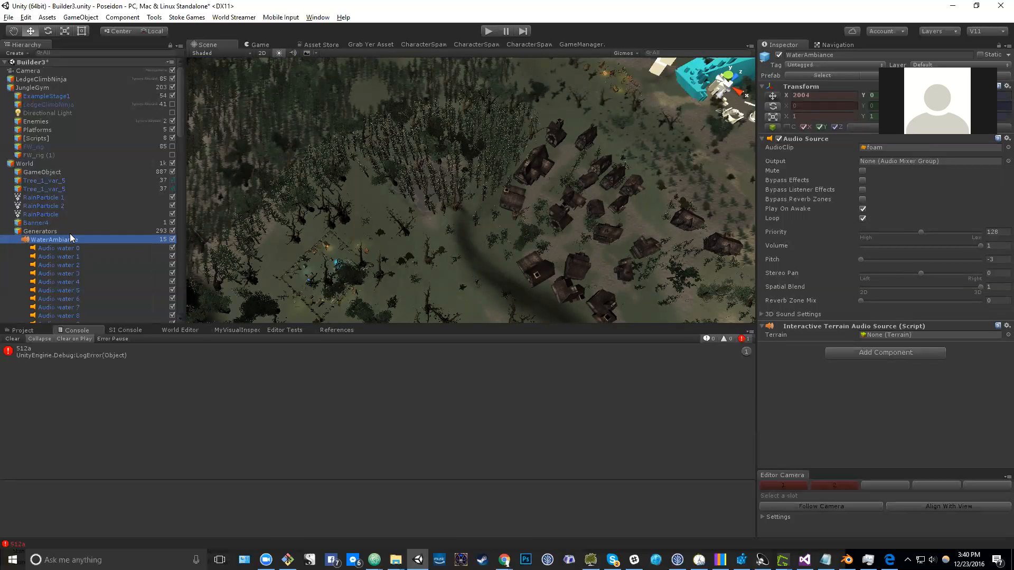
scroll(70, 233, "down", 3)
scroll(55, 171, "down", 6)
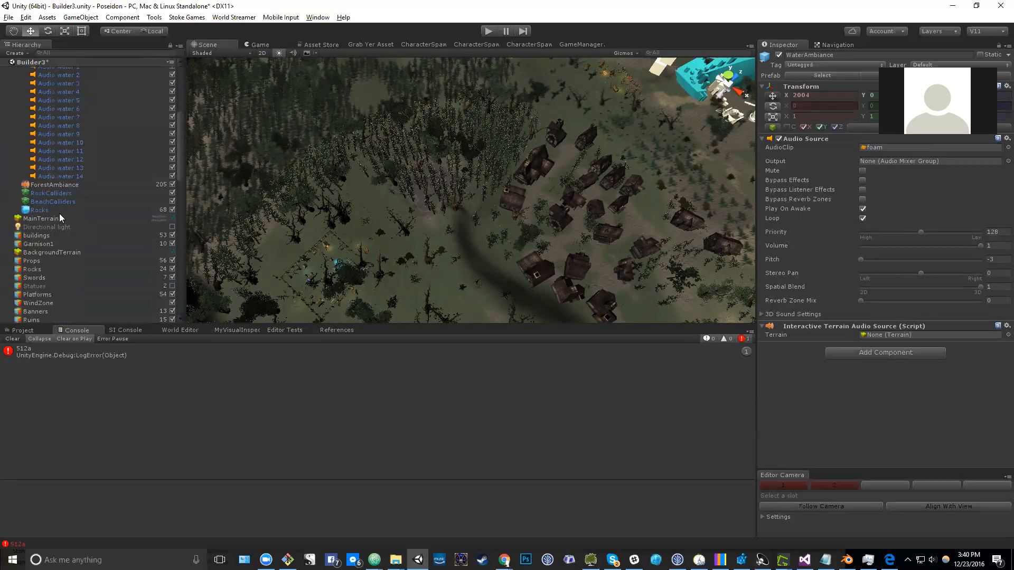
left_click_drag(44, 218, 906, 337)
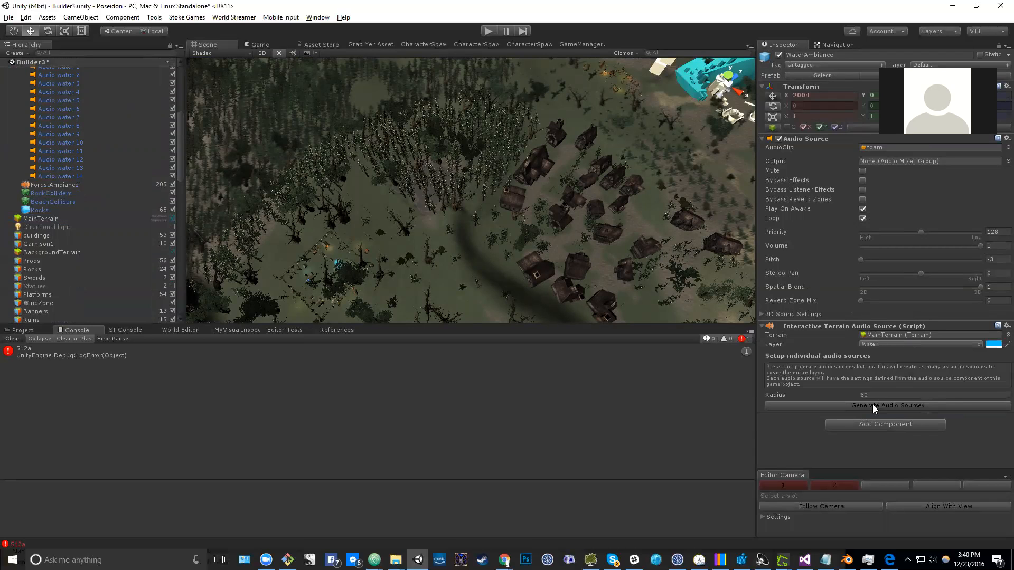
left_click(872, 405)
left_click(532, 299)
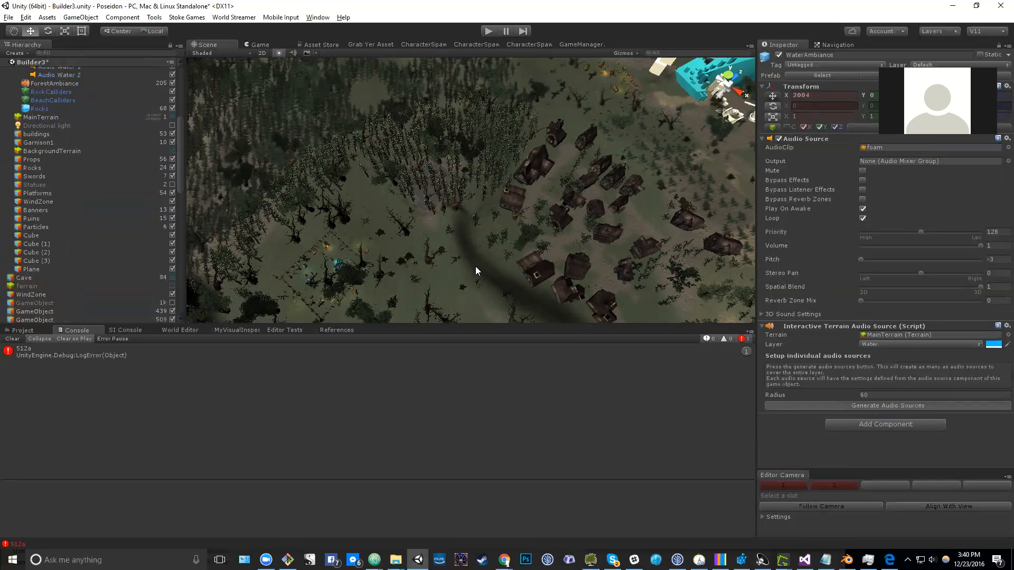
middle_click_drag(468, 182, 446, 208)
scroll(457, 211, "down", 3)
scroll(459, 211, "down", 4)
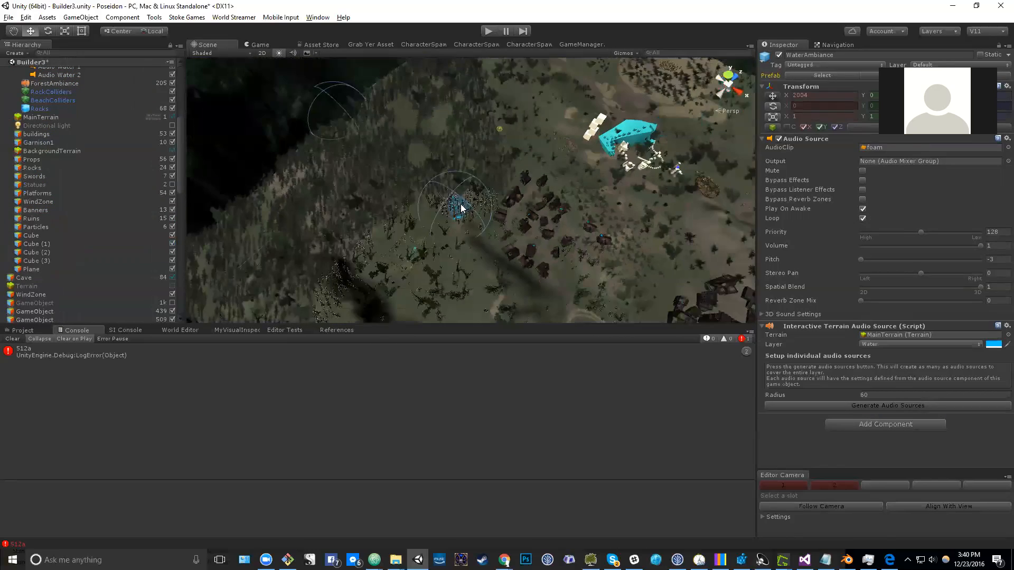
middle_click_drag(584, 212, 502, 184)
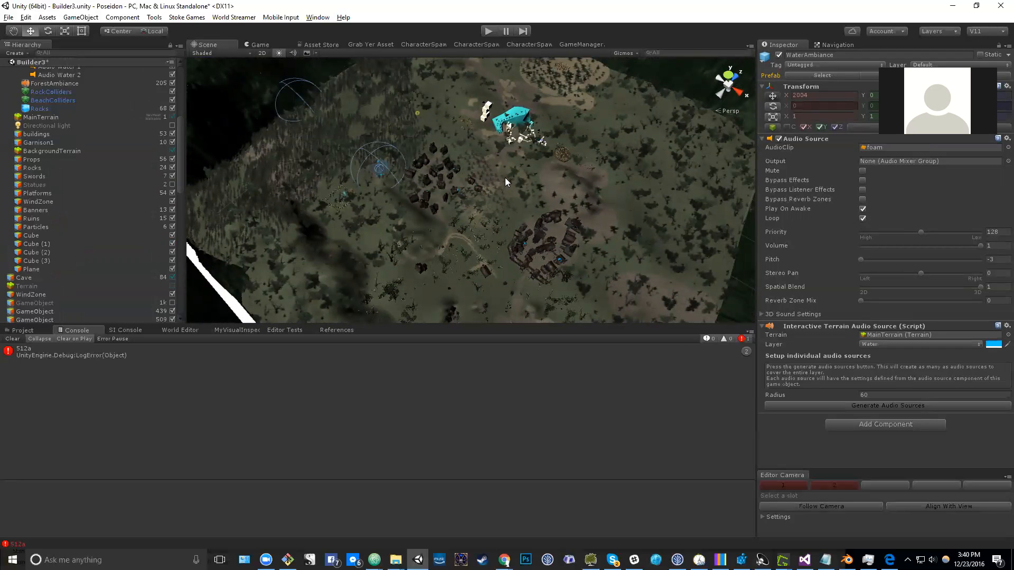
- Find and select the CharacterSpawner at the forest edge near the turquoise structure
middle_click_drag(464, 198, 462, 178)
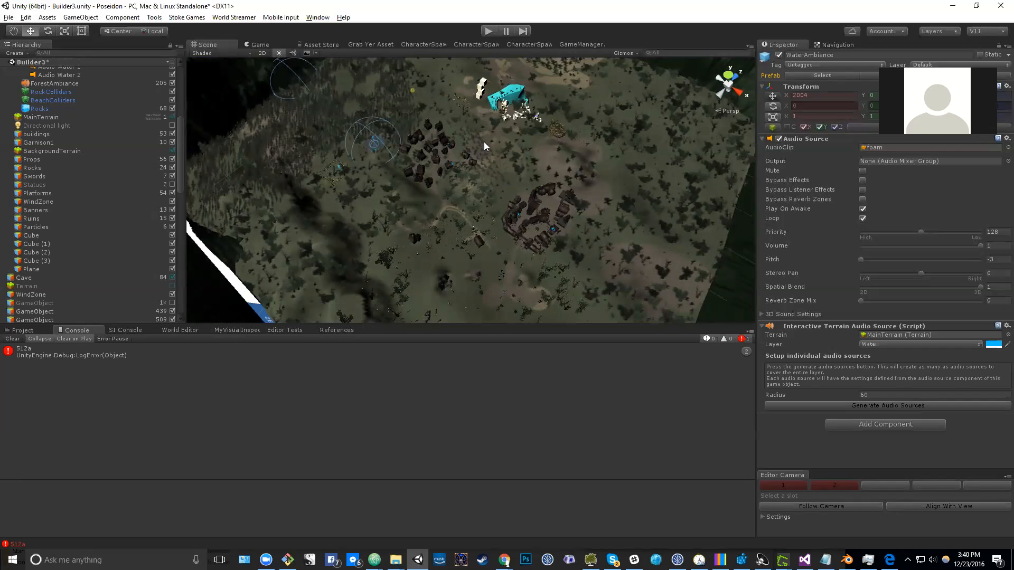
middle_click_drag(482, 152, 419, 198)
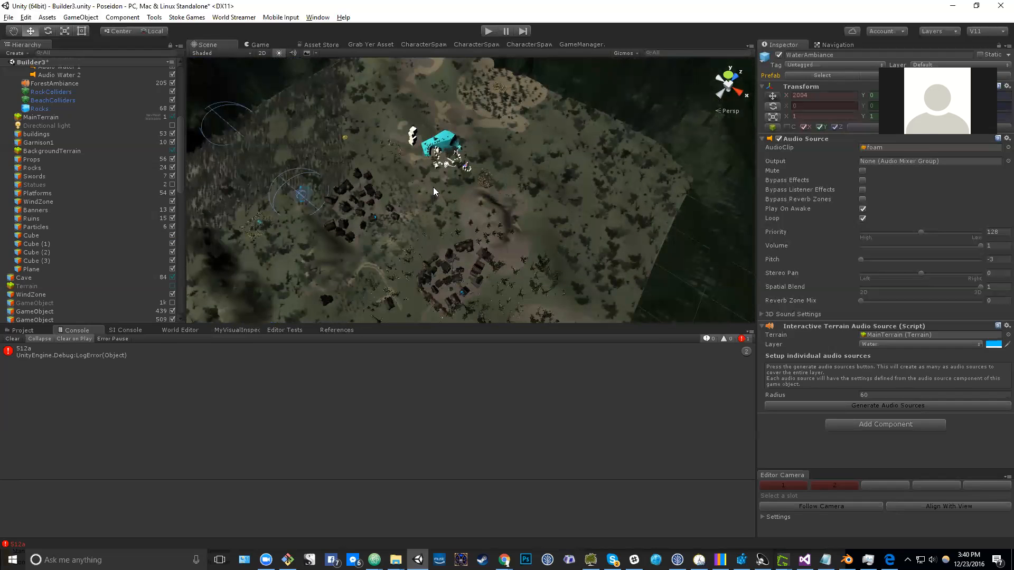
scroll(509, 183, "up", 4)
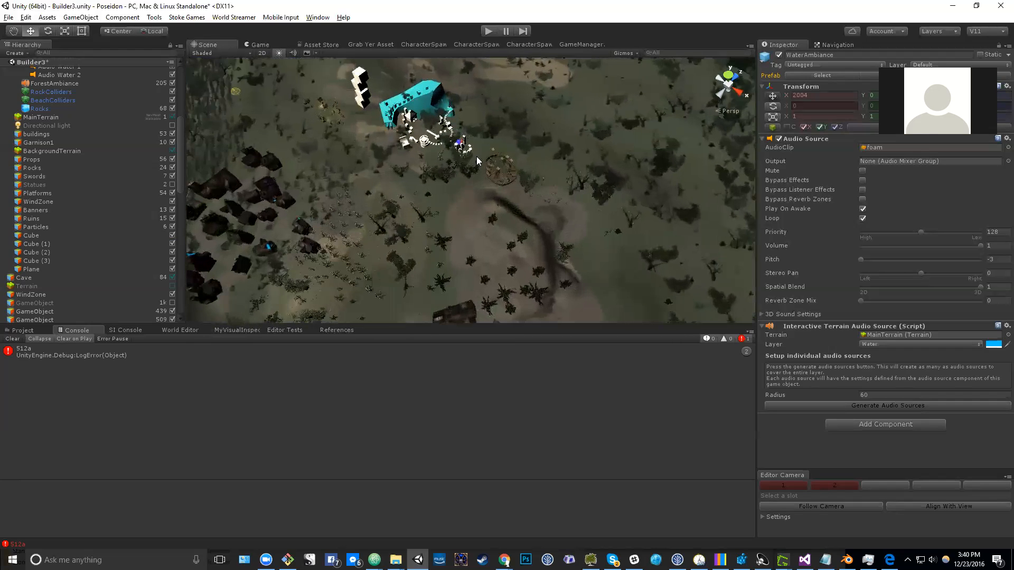
middle_click_drag(453, 148, 492, 248)
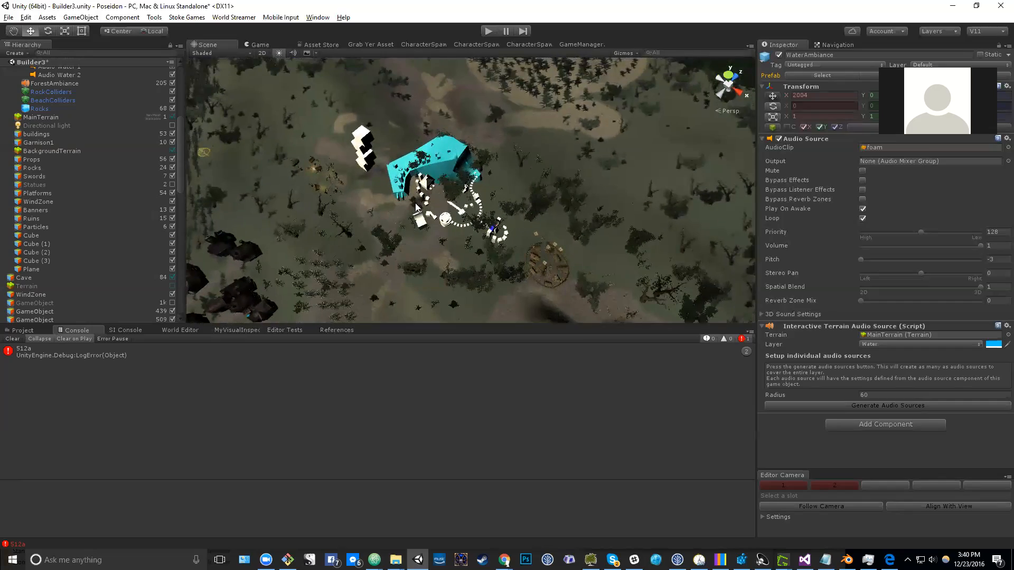
middle_click_drag(351, 179, 556, 182)
scroll(417, 152, "up", 6)
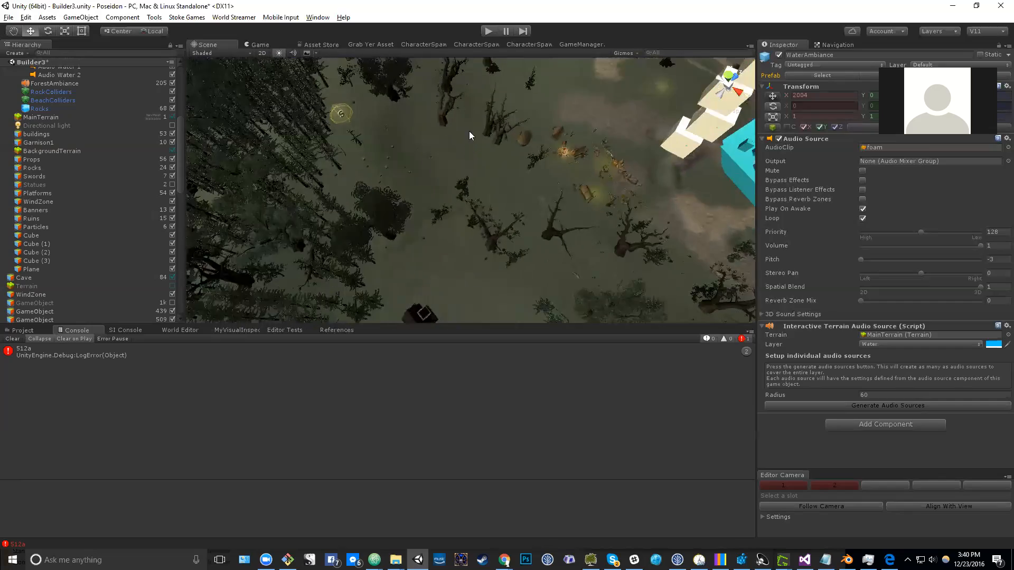
scroll(493, 162, "up", 6)
right_click_drag(518, 152, 403, 108)
middle_click_drag(510, 136, 466, 189)
left_click(385, 191)
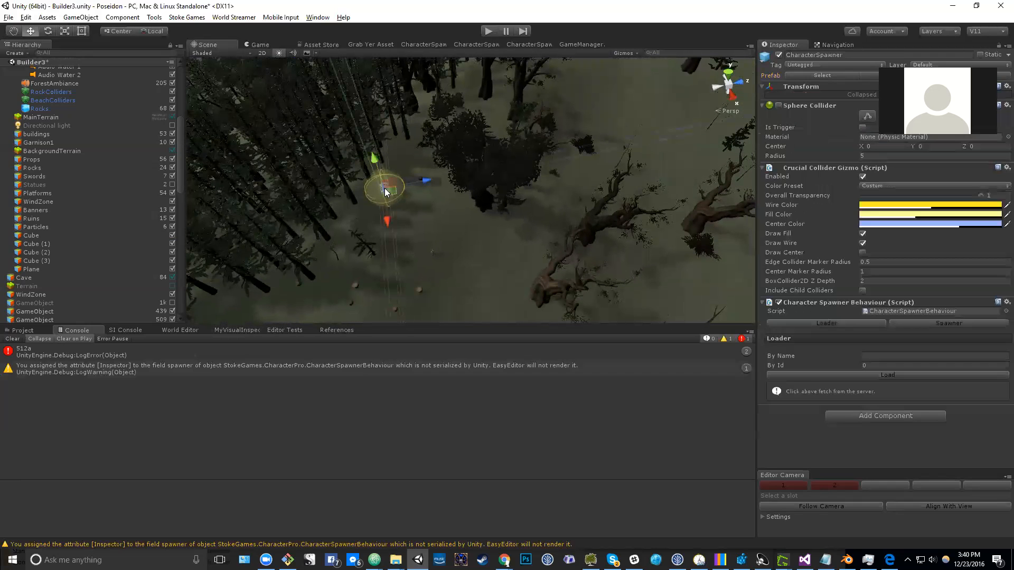
- Frame the CharacterSpawner in the scene and examine the By Name and By Id options of its character loader
scroll(124, 220, "up", 6)
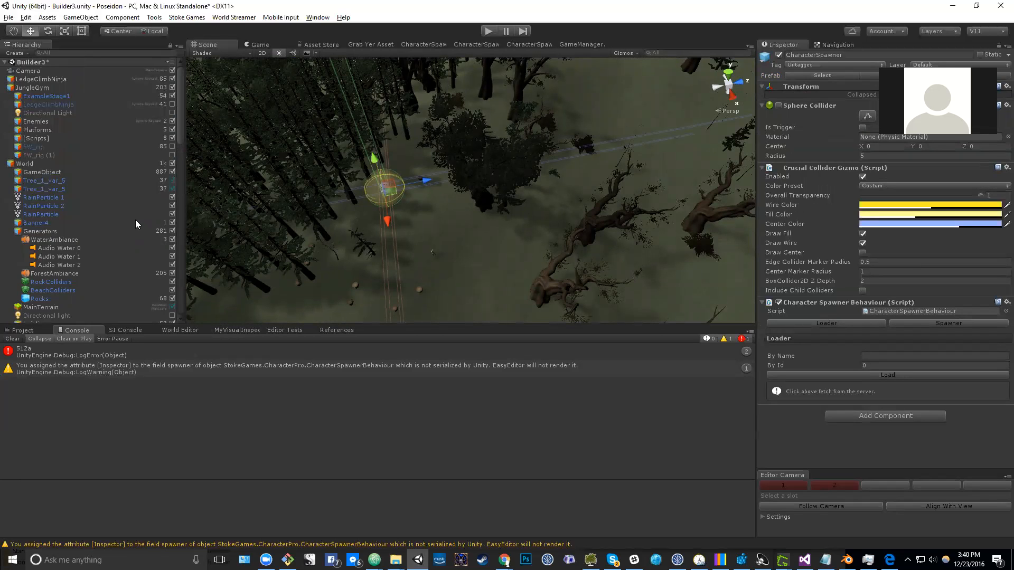
scroll(433, 206, "up", 5)
middle_click_drag(433, 206, 485, 196)
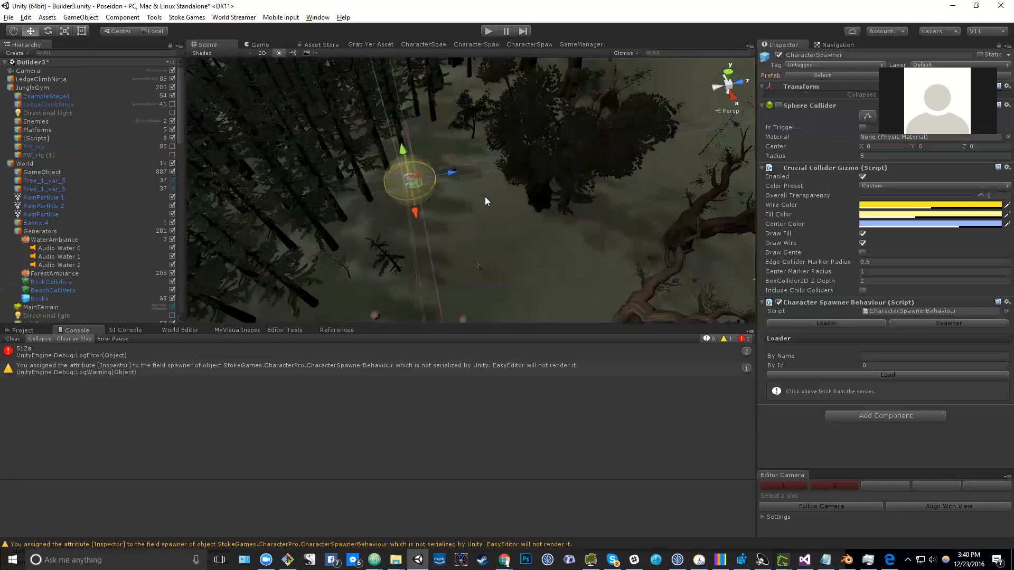
scroll(472, 195, "up", 4)
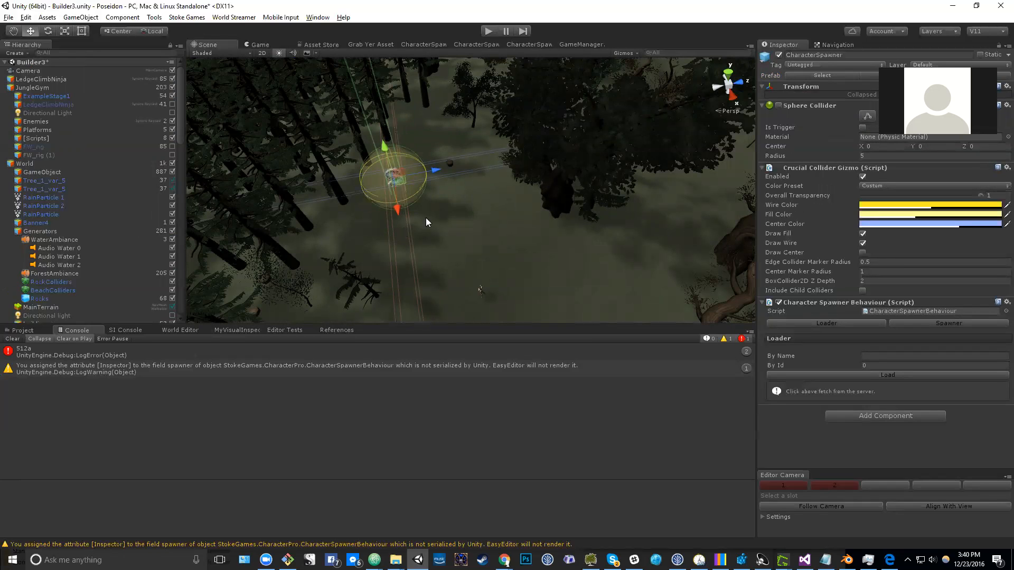
scroll(439, 204, "down", 7)
left_click_drag(430, 158, 489, 233)
key("f")
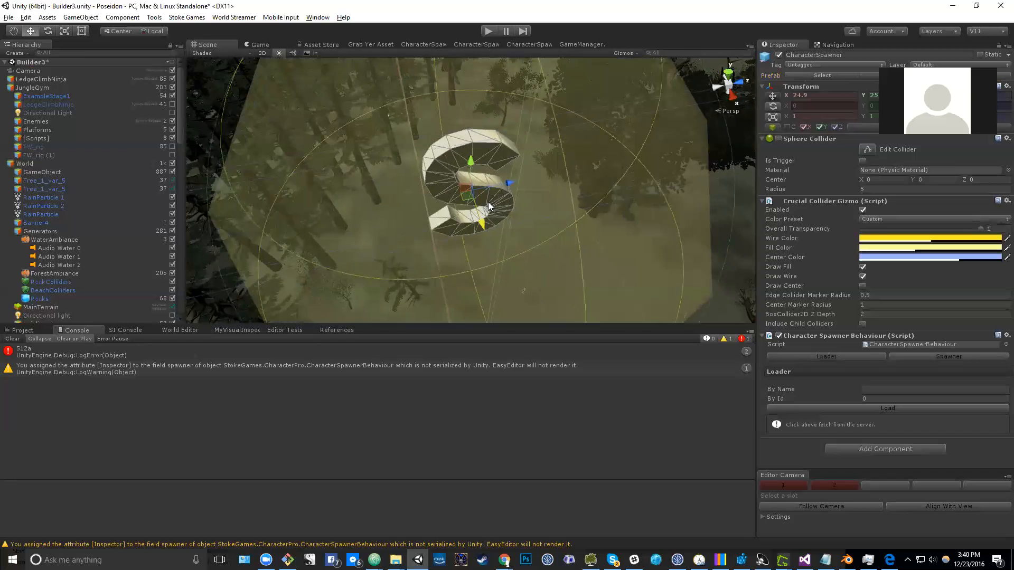
scroll(488, 201, "down", 6)
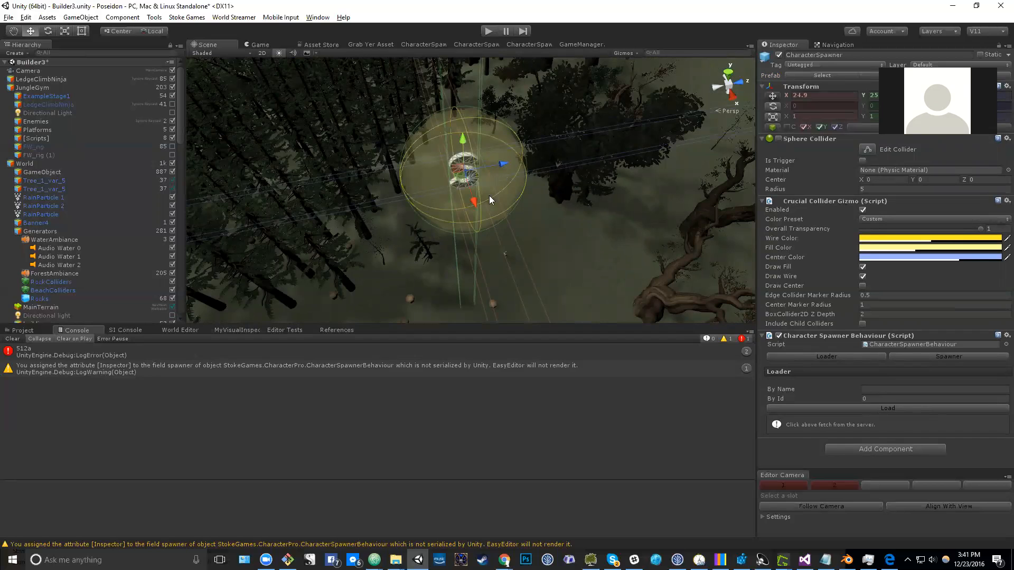
scroll(489, 195, "down", 4)
scroll(486, 195, "down", 1)
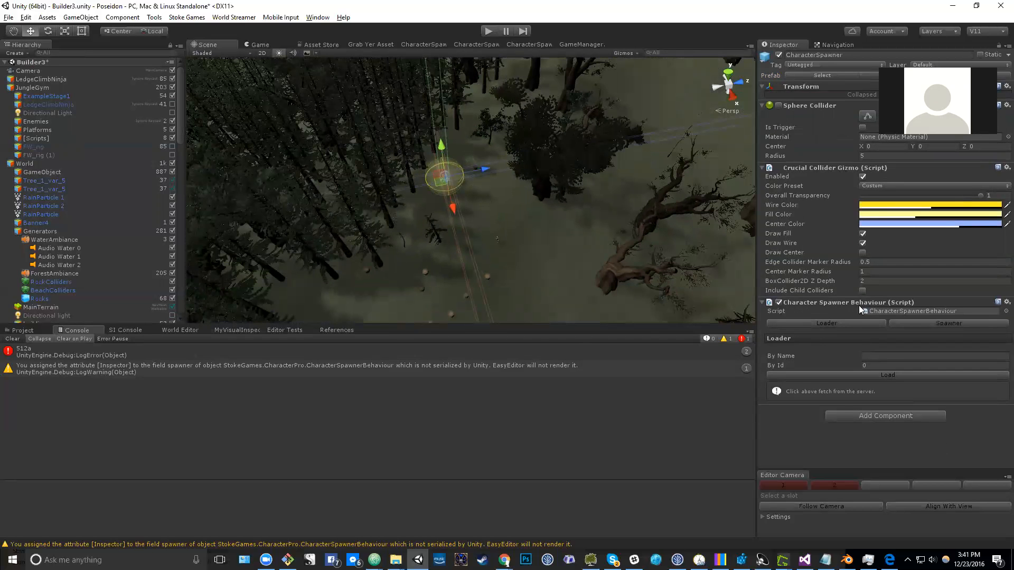
left_click(885, 357)
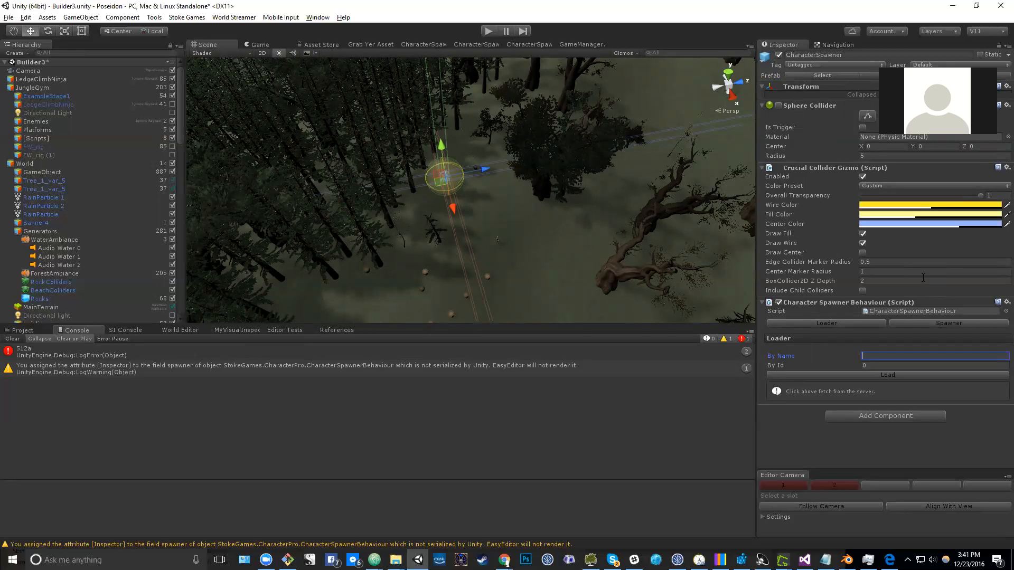
left_click(898, 366)
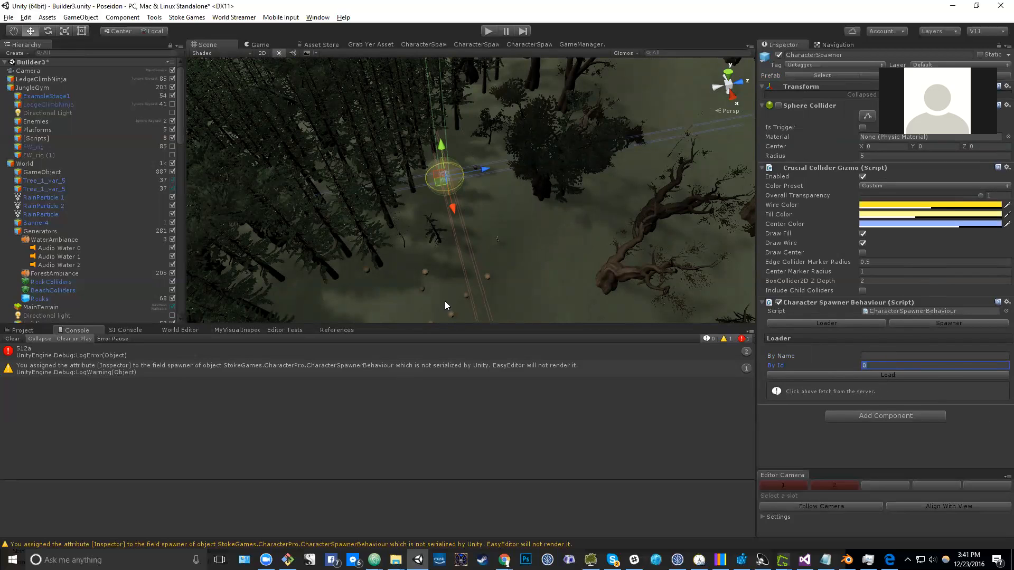
- Duplicate the CharacterSpawner twice, place the copies in the clearing beside the original, and select the spawners one by one
scroll(458, 193, "up", 5)
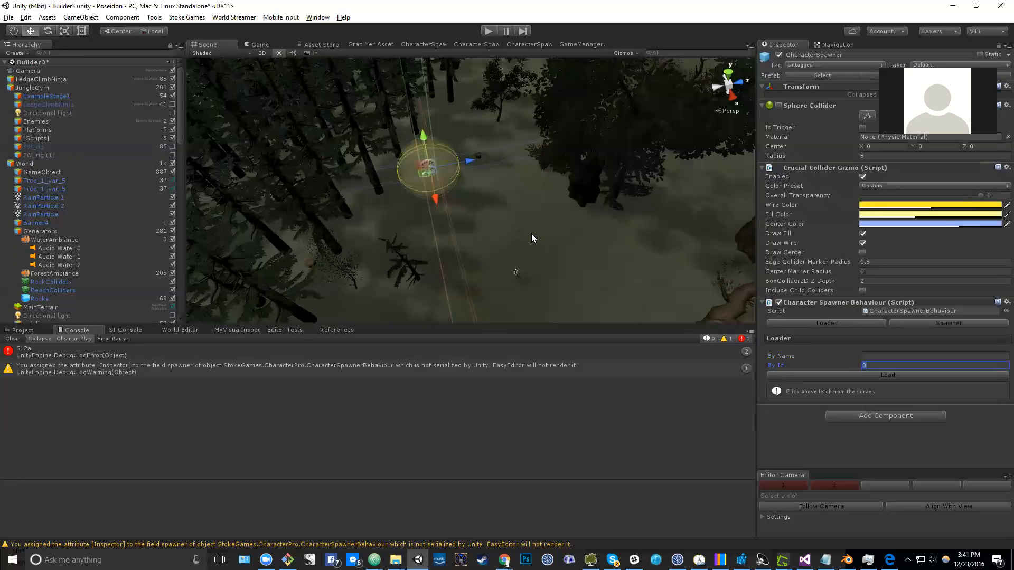
scroll(523, 220, "down", 5)
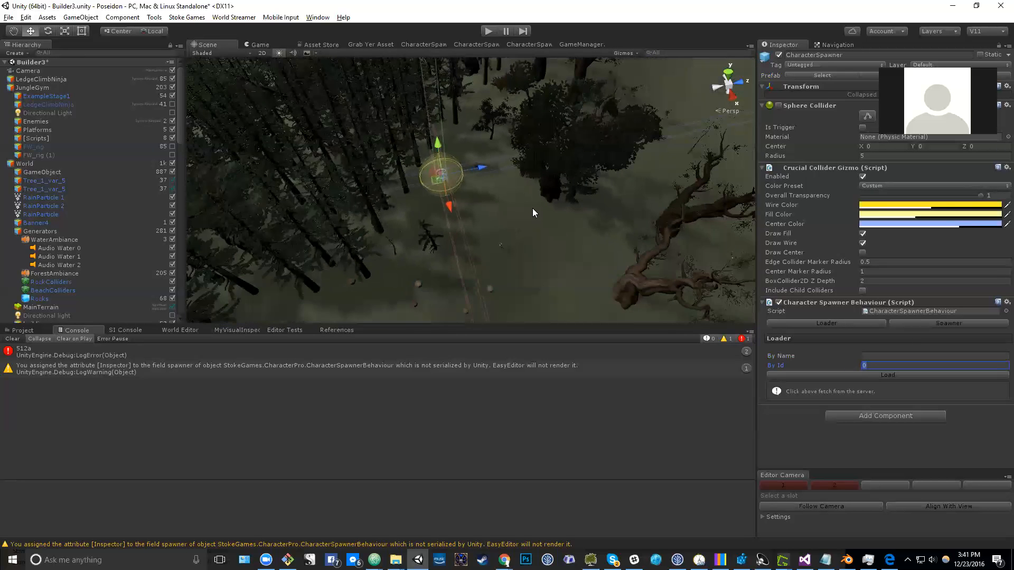
scroll(528, 214, "down", 4)
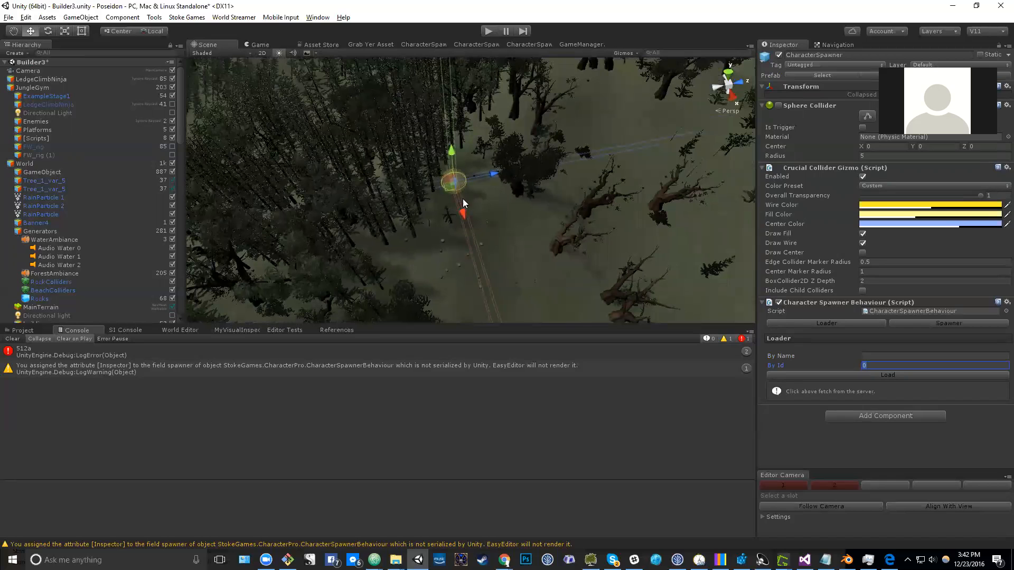
left_click_drag(462, 210, 591, 217)
key("ctrl+d")
left_click(453, 184)
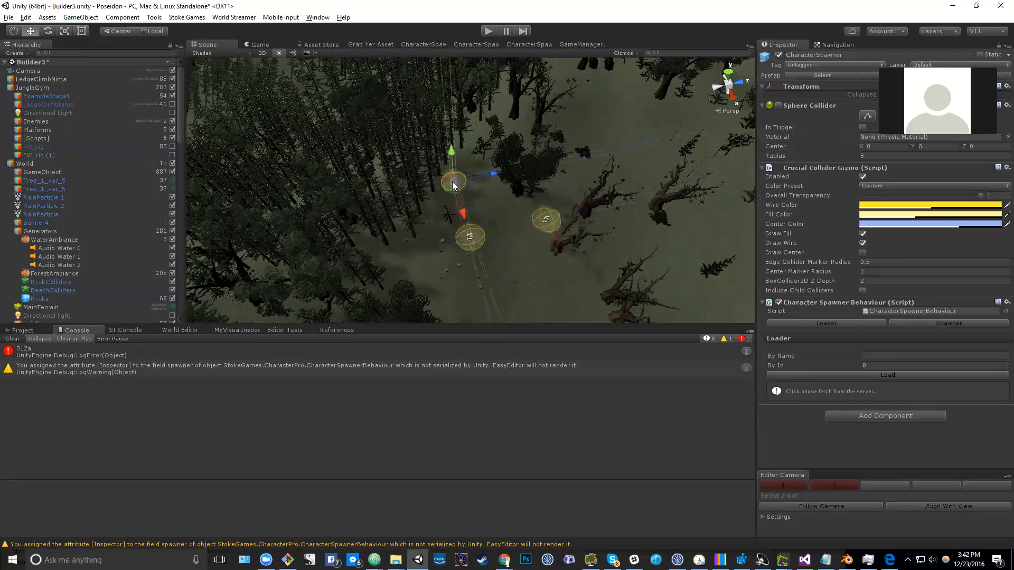
left_click(476, 233)
left_click(551, 218)
left_click(471, 235)
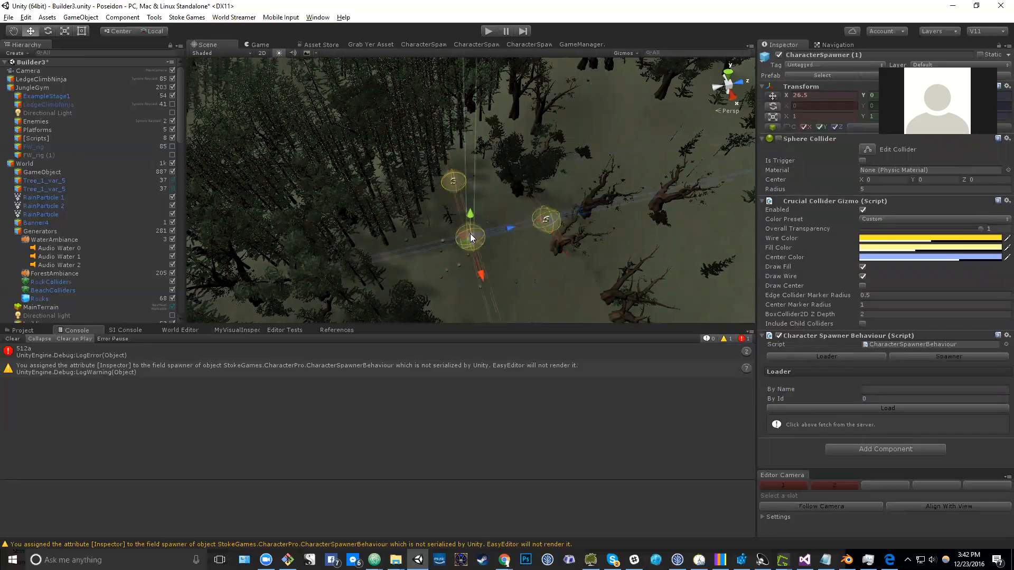
- Select the original CharacterSpawner and undo the latest duplication and placement of the spawner copies in the clearing
left_click(457, 178)
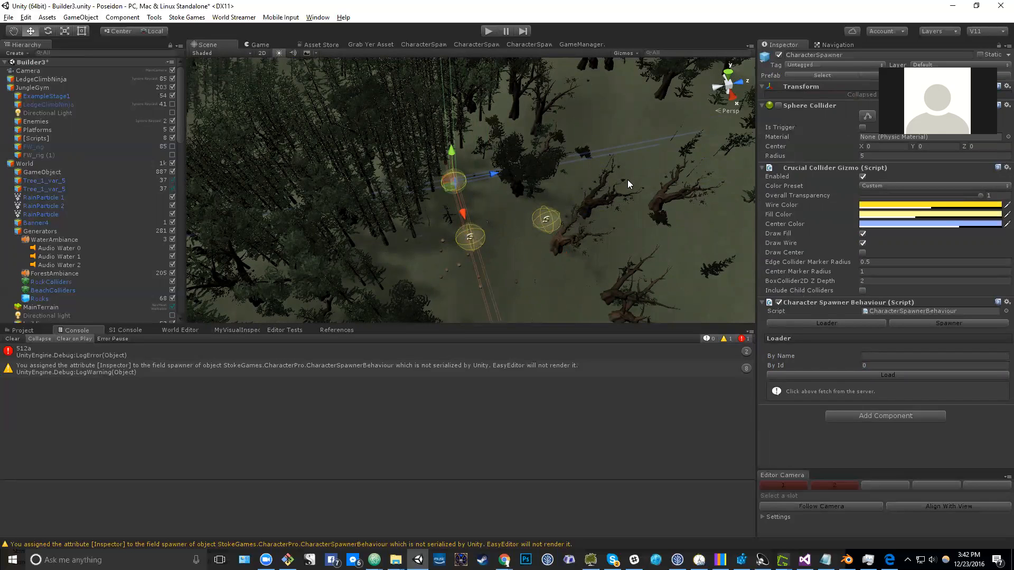
middle_click_drag(583, 192, 469, 198)
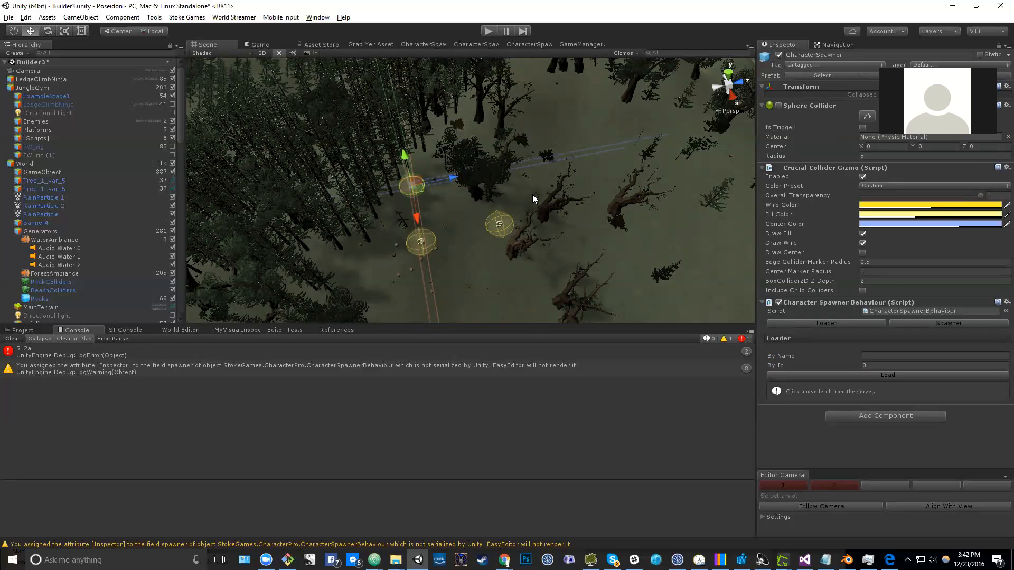
key("ctrl+z")
key("ctrl+z")
key("ctrl+y")
key("ctrl+y")
key("ctrl+z")
key("ctrl+z")
key("ctrl+z")
key("ctrl+z")
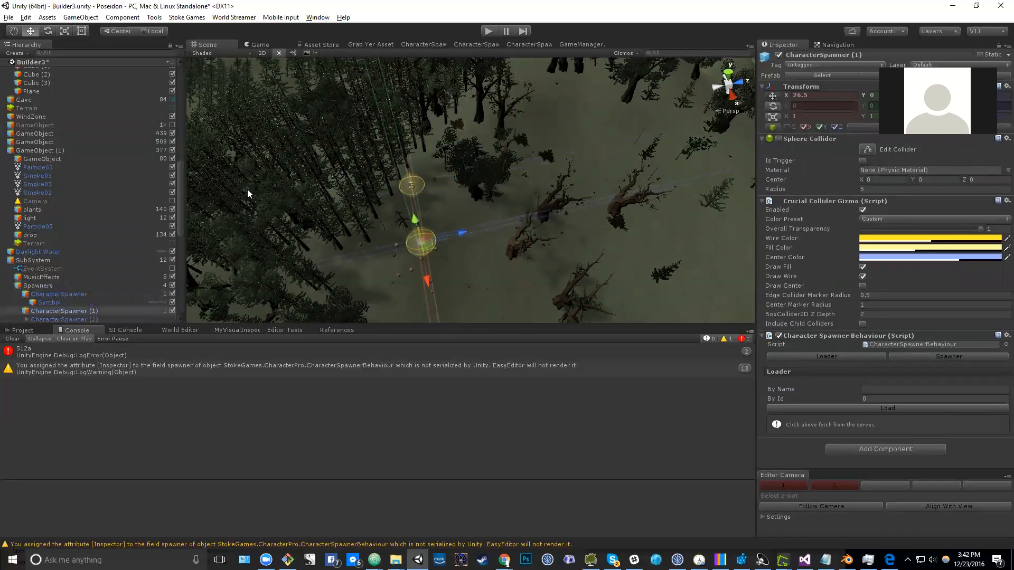
- Examine the wider terrain around CharacterSpawner (1), including the forest, the village and the turquoise structure, and look through the hierarchy
scroll(427, 190, "down", 4)
scroll(429, 193, "down", 6)
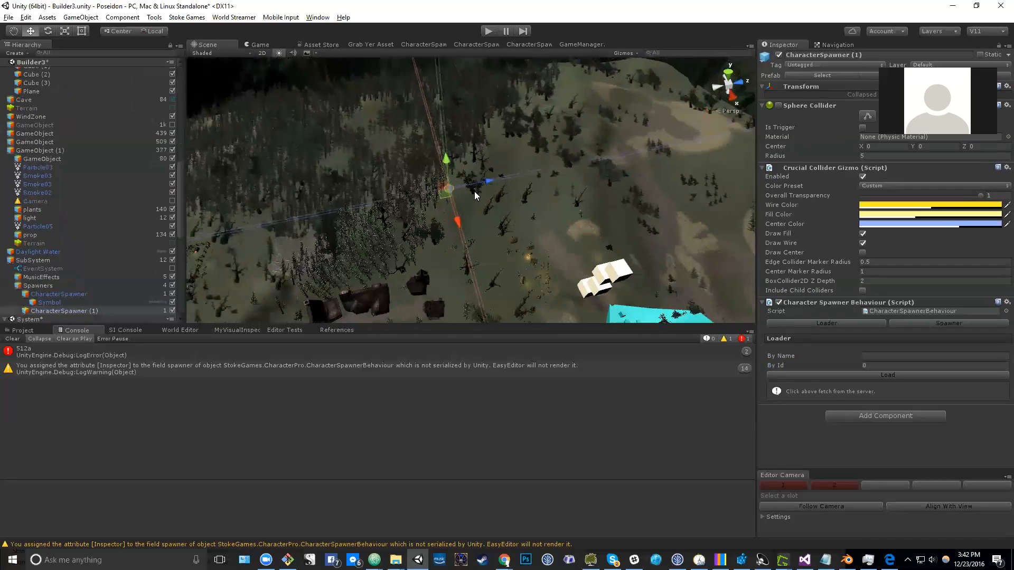
middle_click_drag(463, 168, 476, 137)
middle_click_drag(402, 199, 497, 173)
middle_click_drag(396, 234, 580, 258)
scroll(403, 138, "down", 5)
scroll(546, 197, "up", 3)
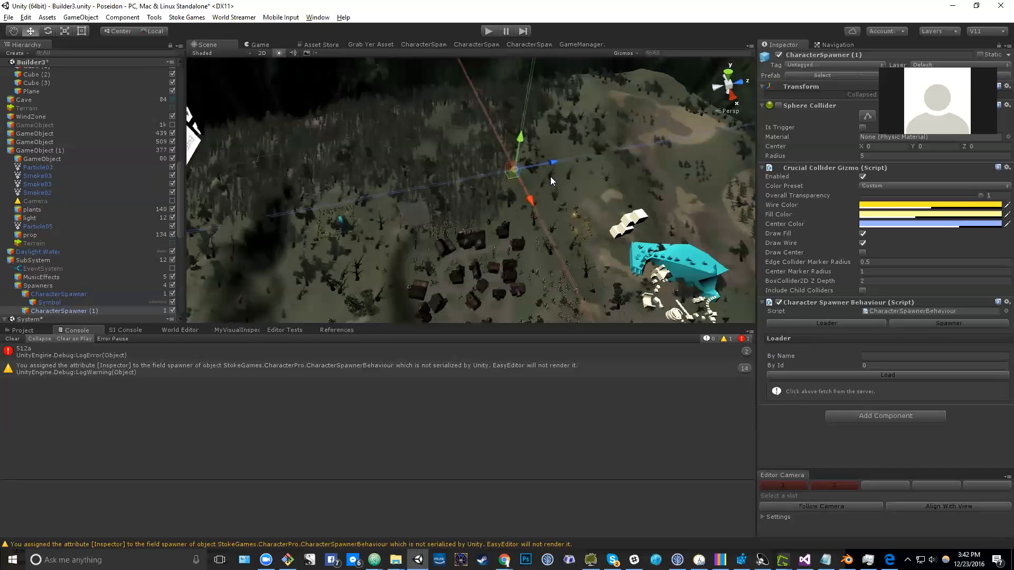
scroll(87, 202, "down", 2)
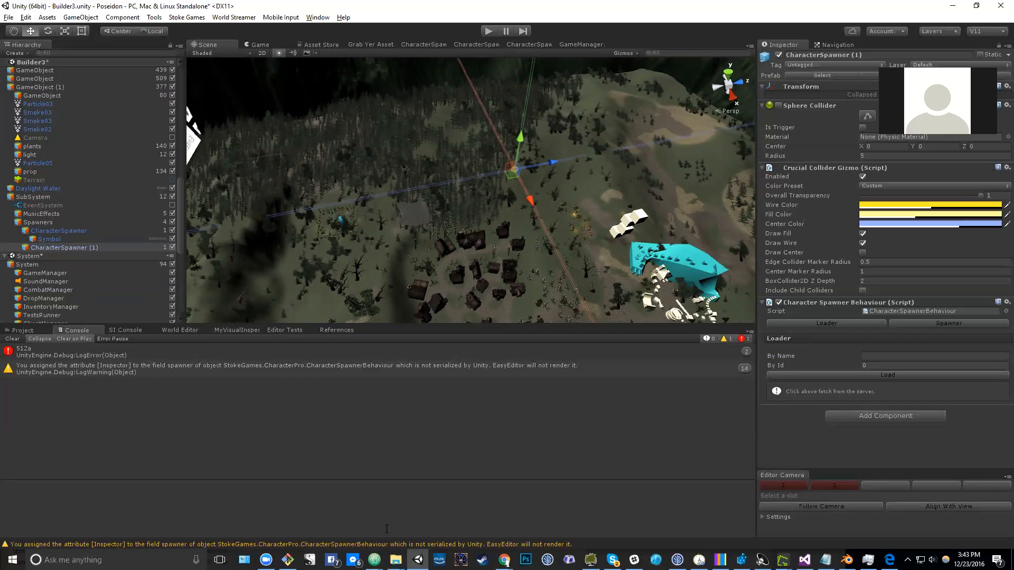
- Switch to the Zoom window
left_click(267, 560)
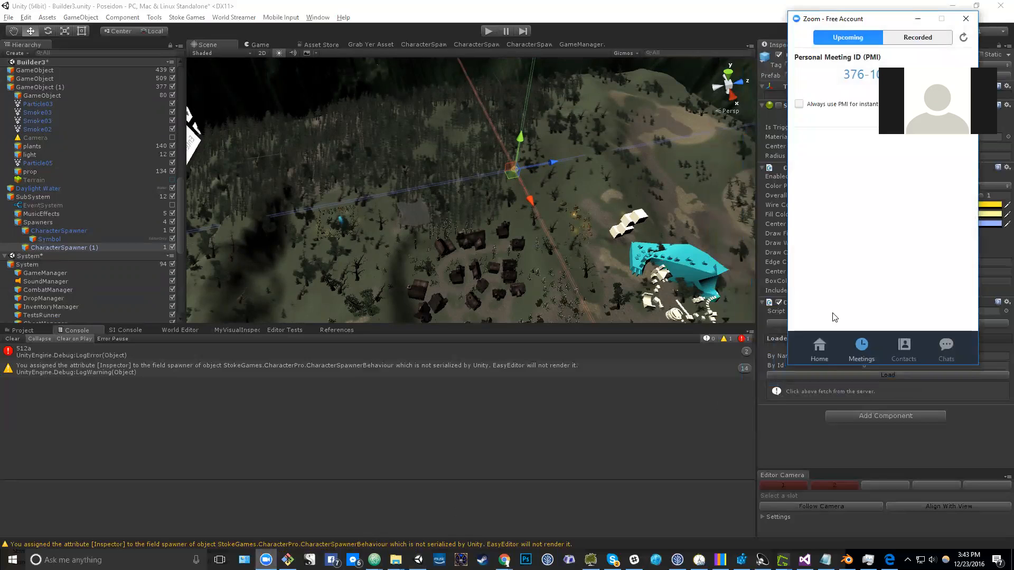